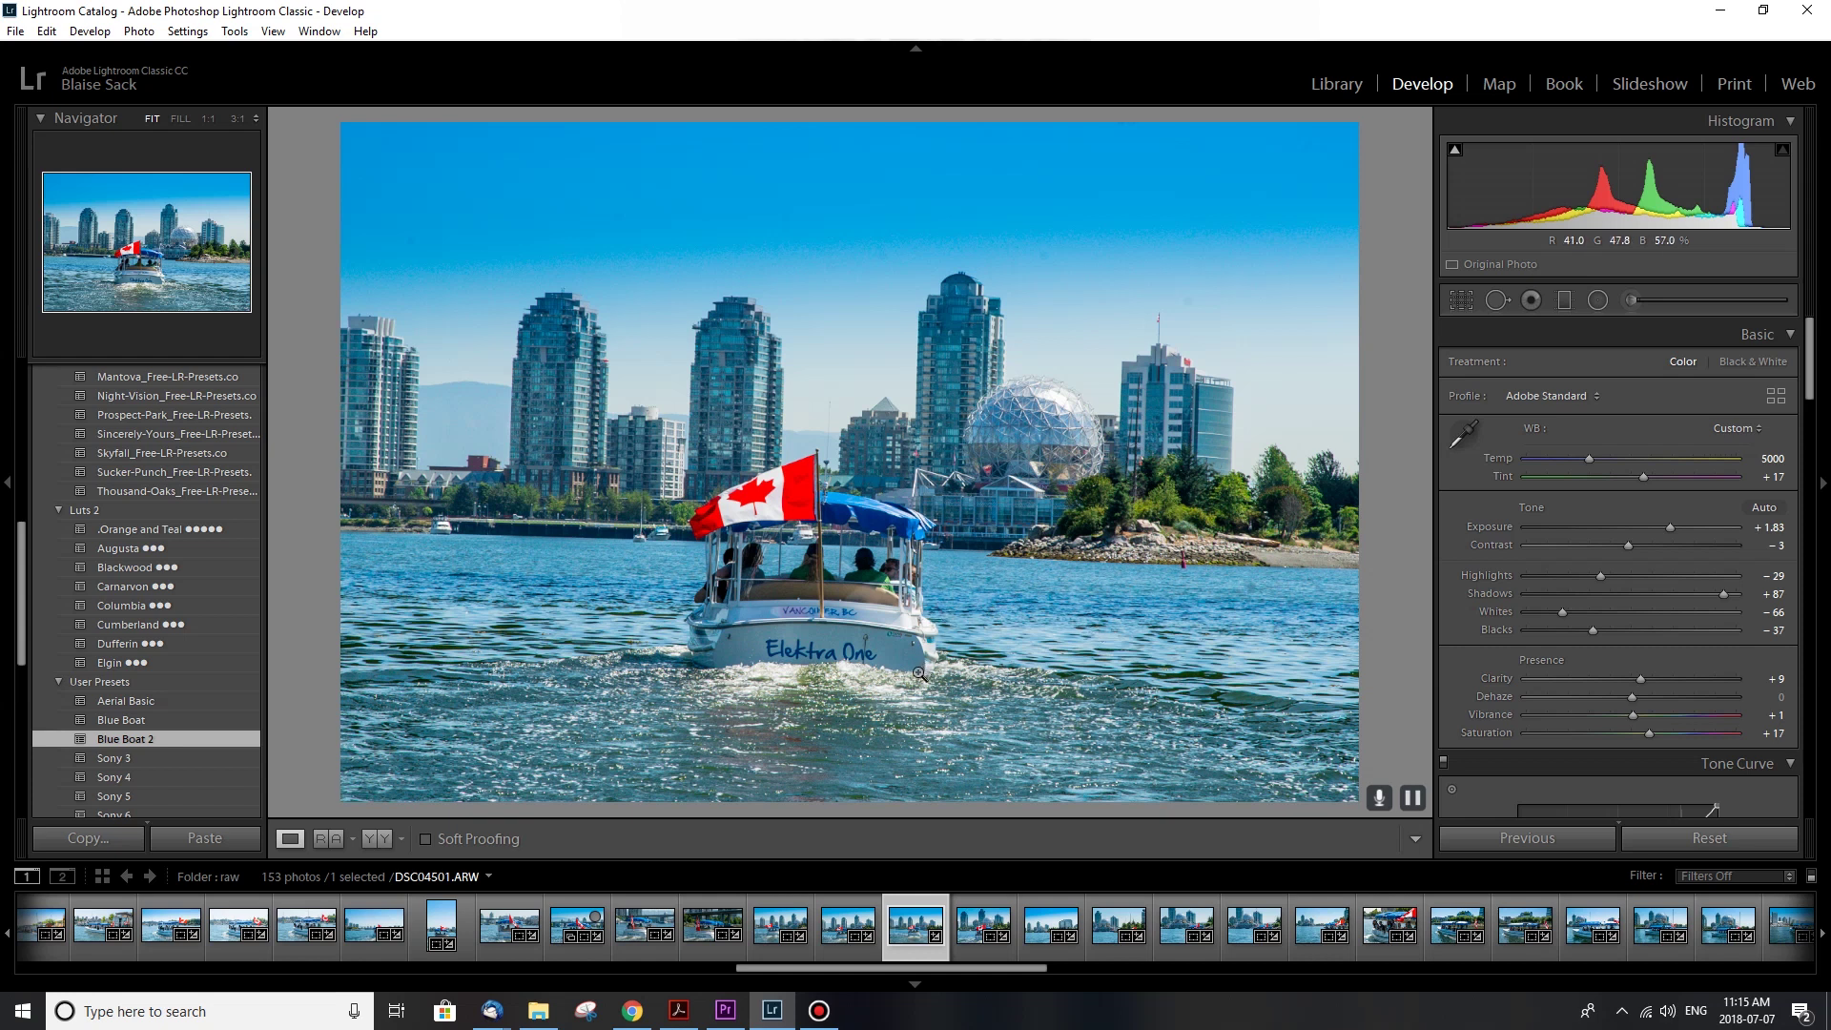
Step: Reset DSC04501.ARW so Exposure, Shadows, Whites and Saturation all return to their defaults
click(1672, 843)
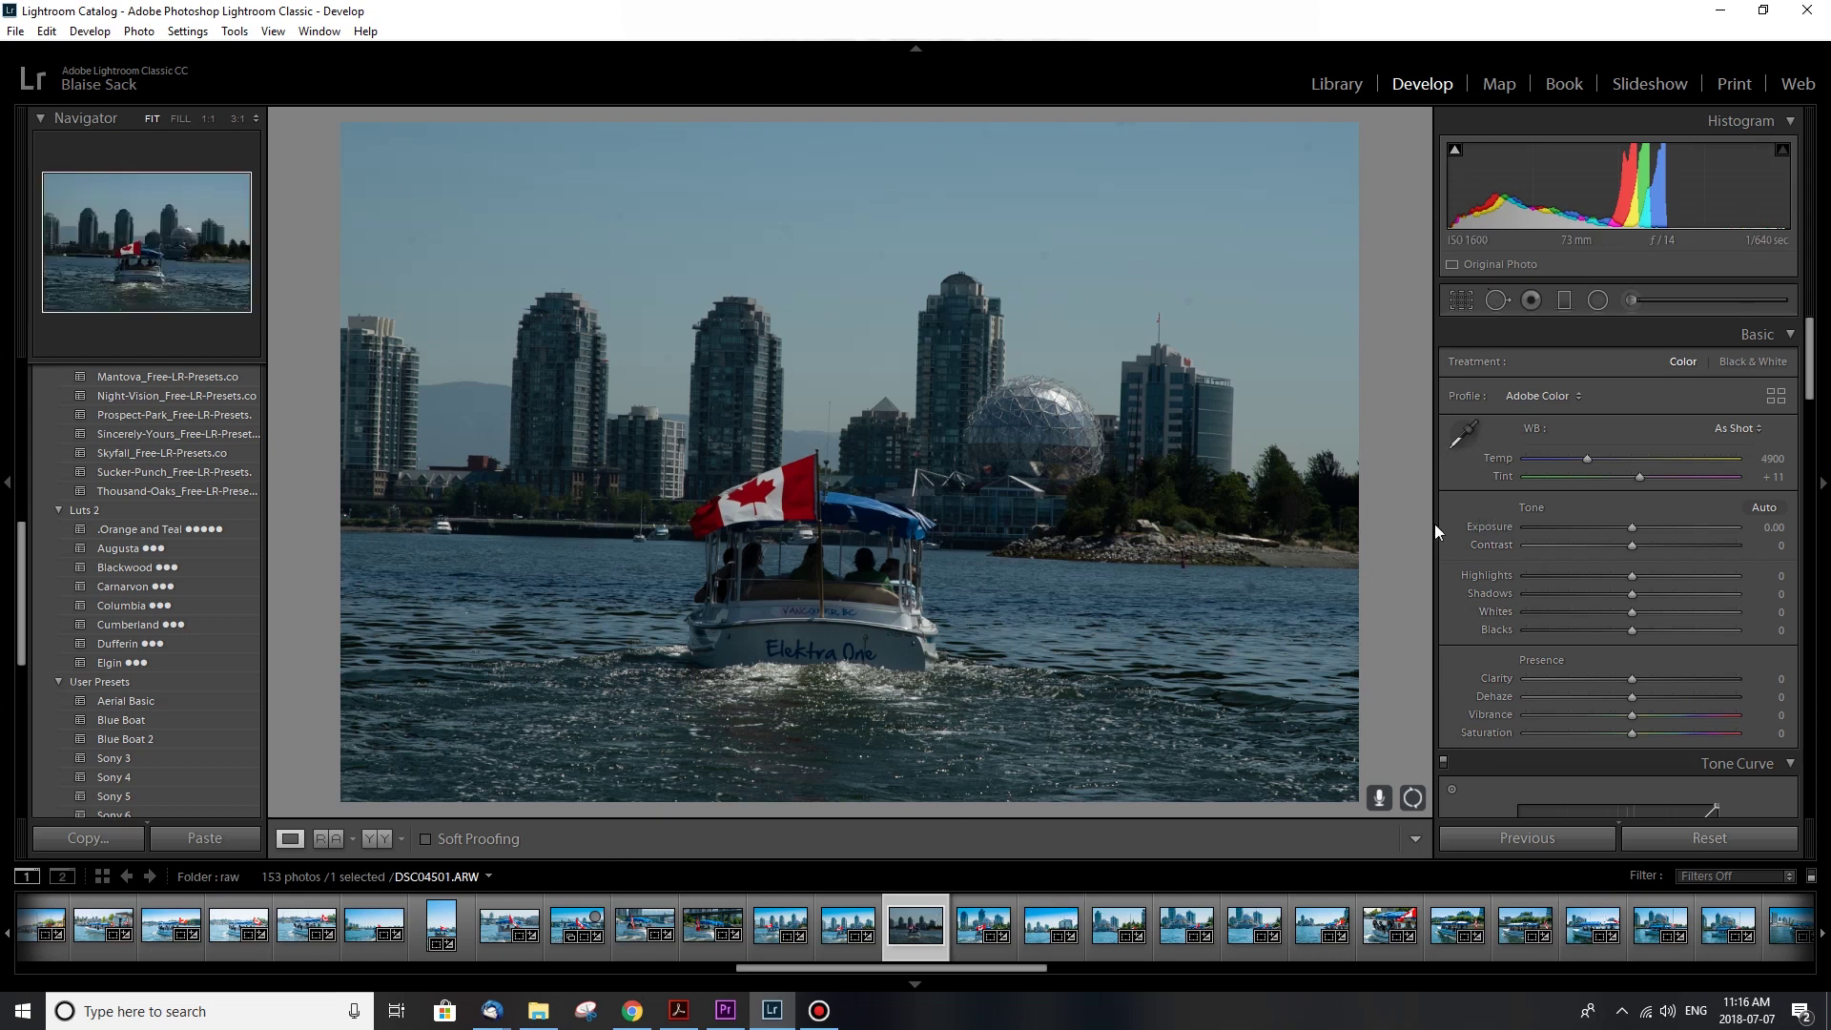
Step: Raise Exposure to +1.11 and Shadows to +55, checking the boat at 1:1
scroll(1452, 518, down, 3)
drag(1660, 388, 1655, 383)
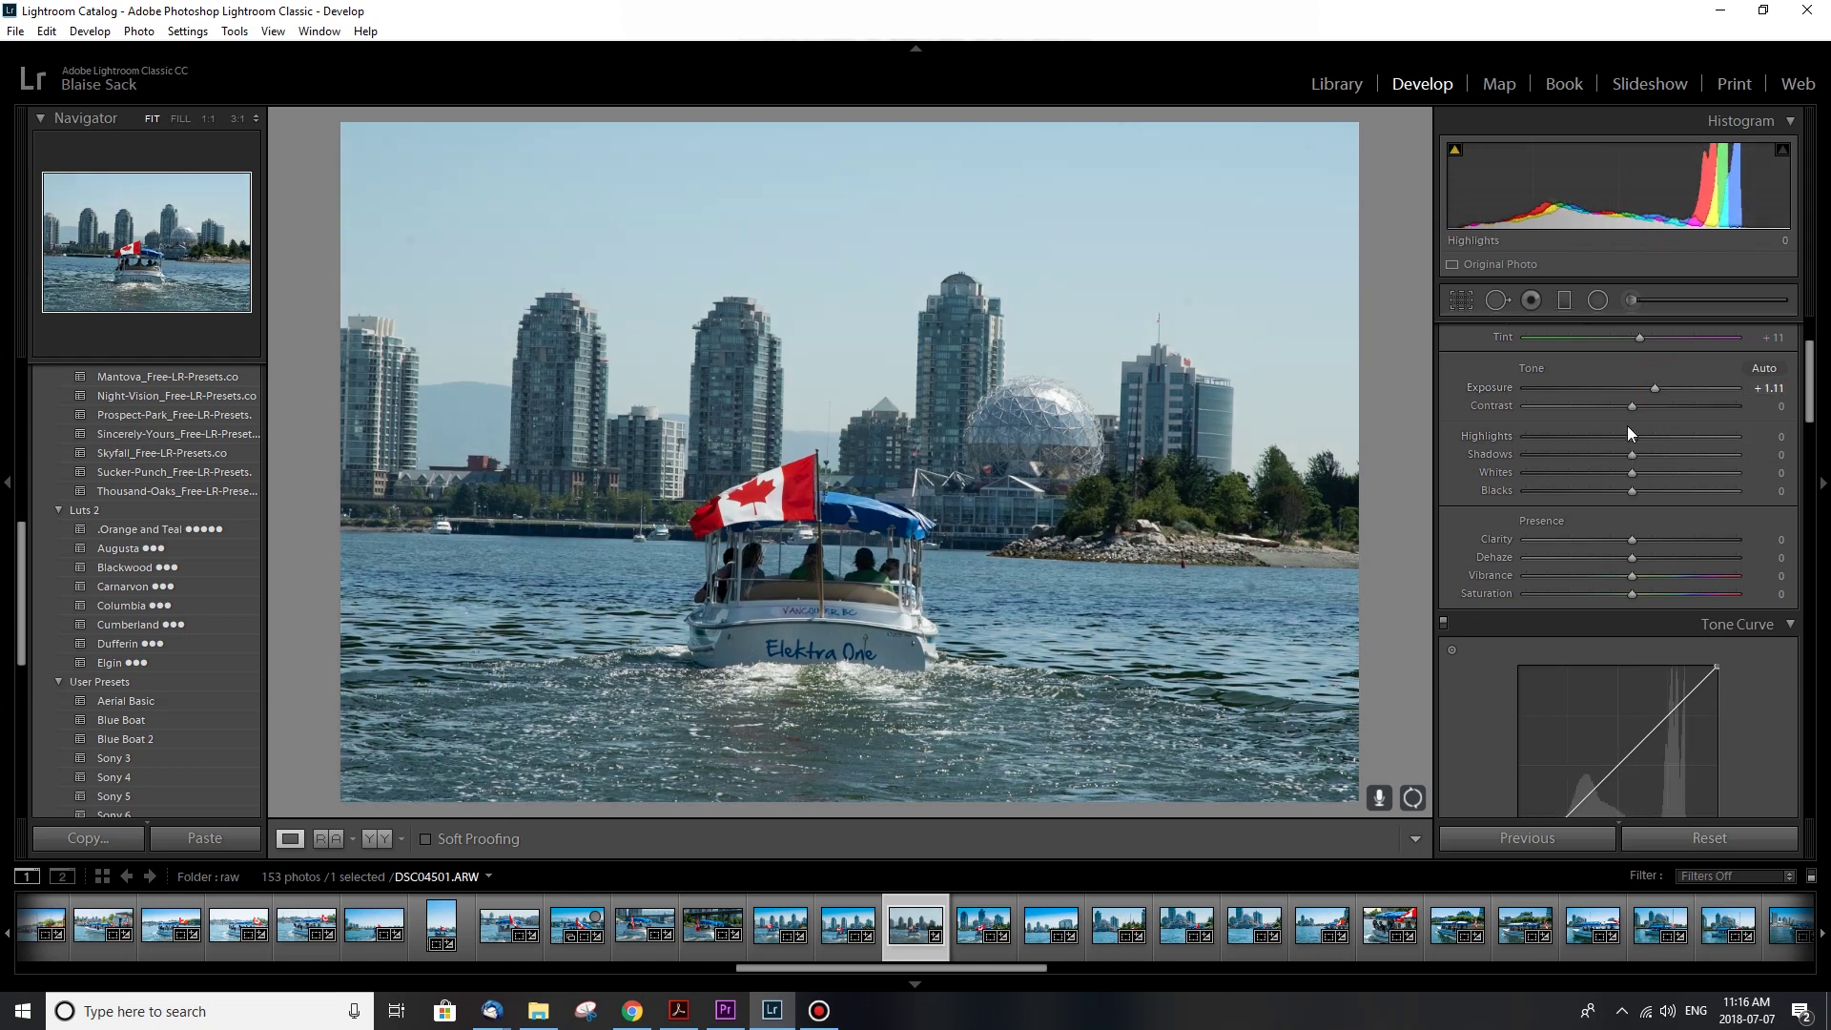
drag(1665, 453, 1696, 454)
click(823, 584)
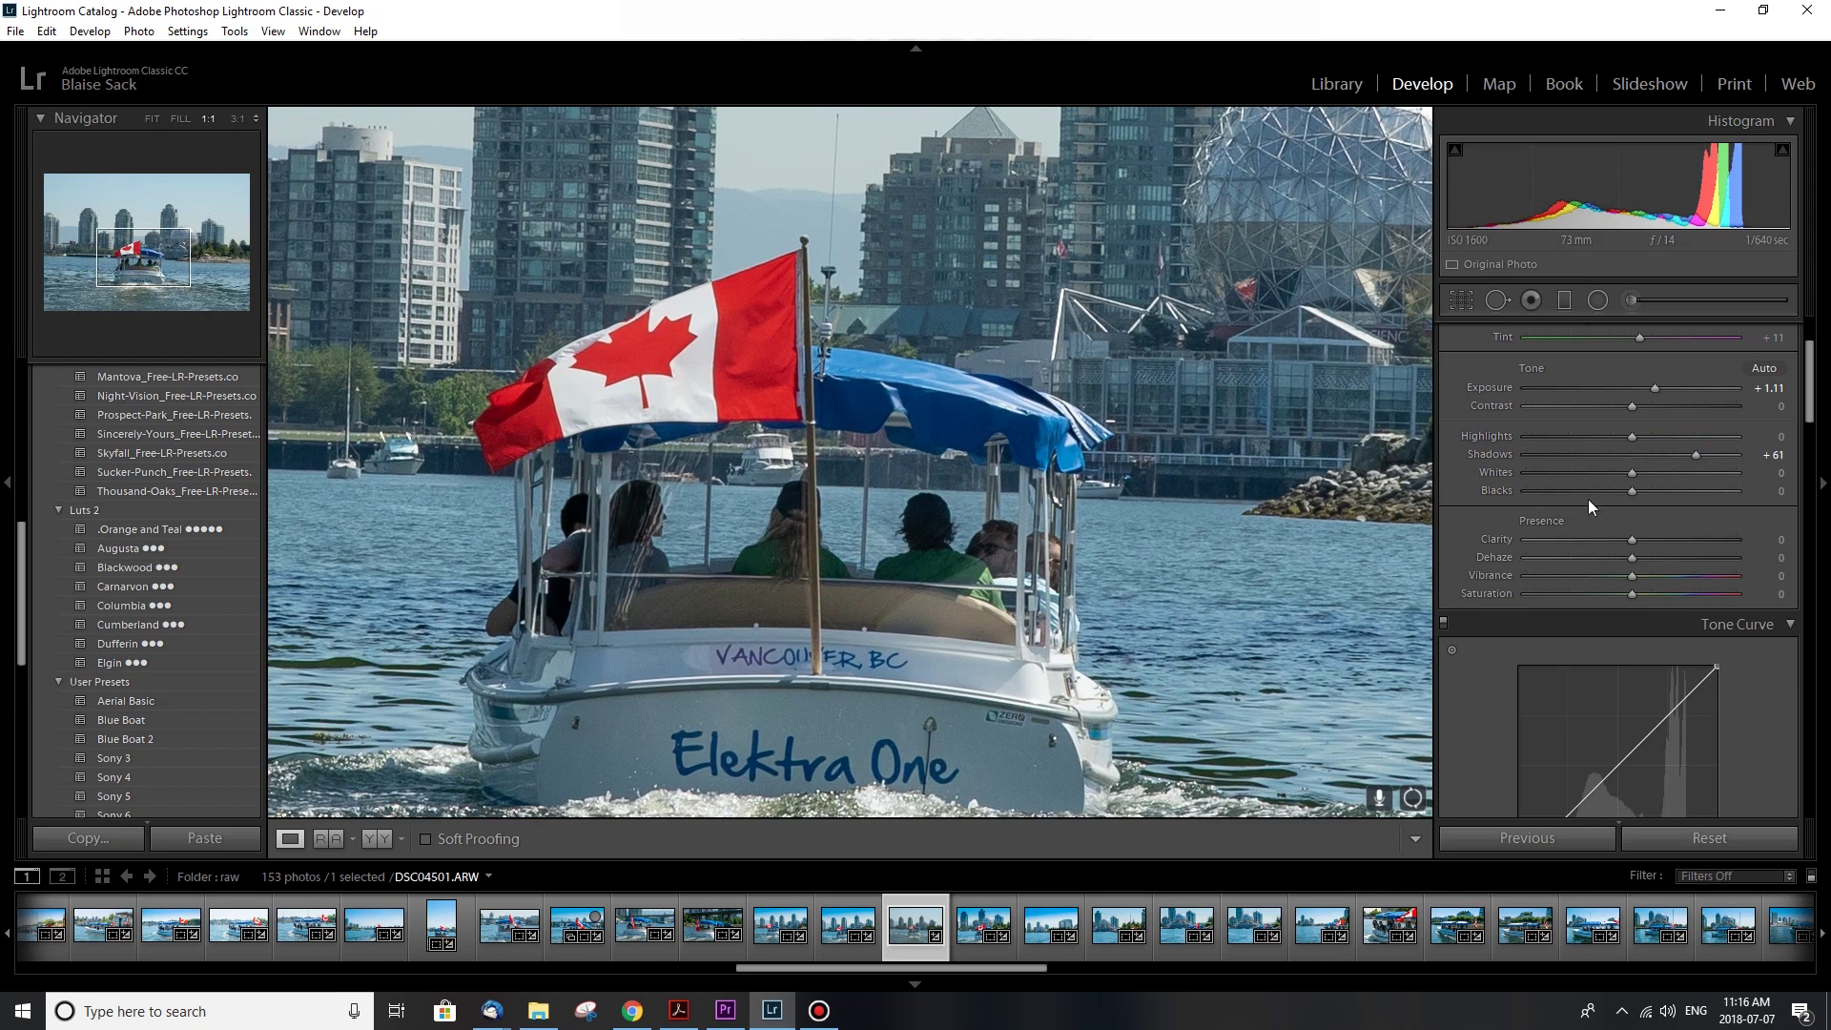
mouse_move(1730, 454)
mouse_down()
mouse_move(1821, 460)
mouse_move(1681, 471)
mouse_move(1704, 455)
mouse_up()
key(z)
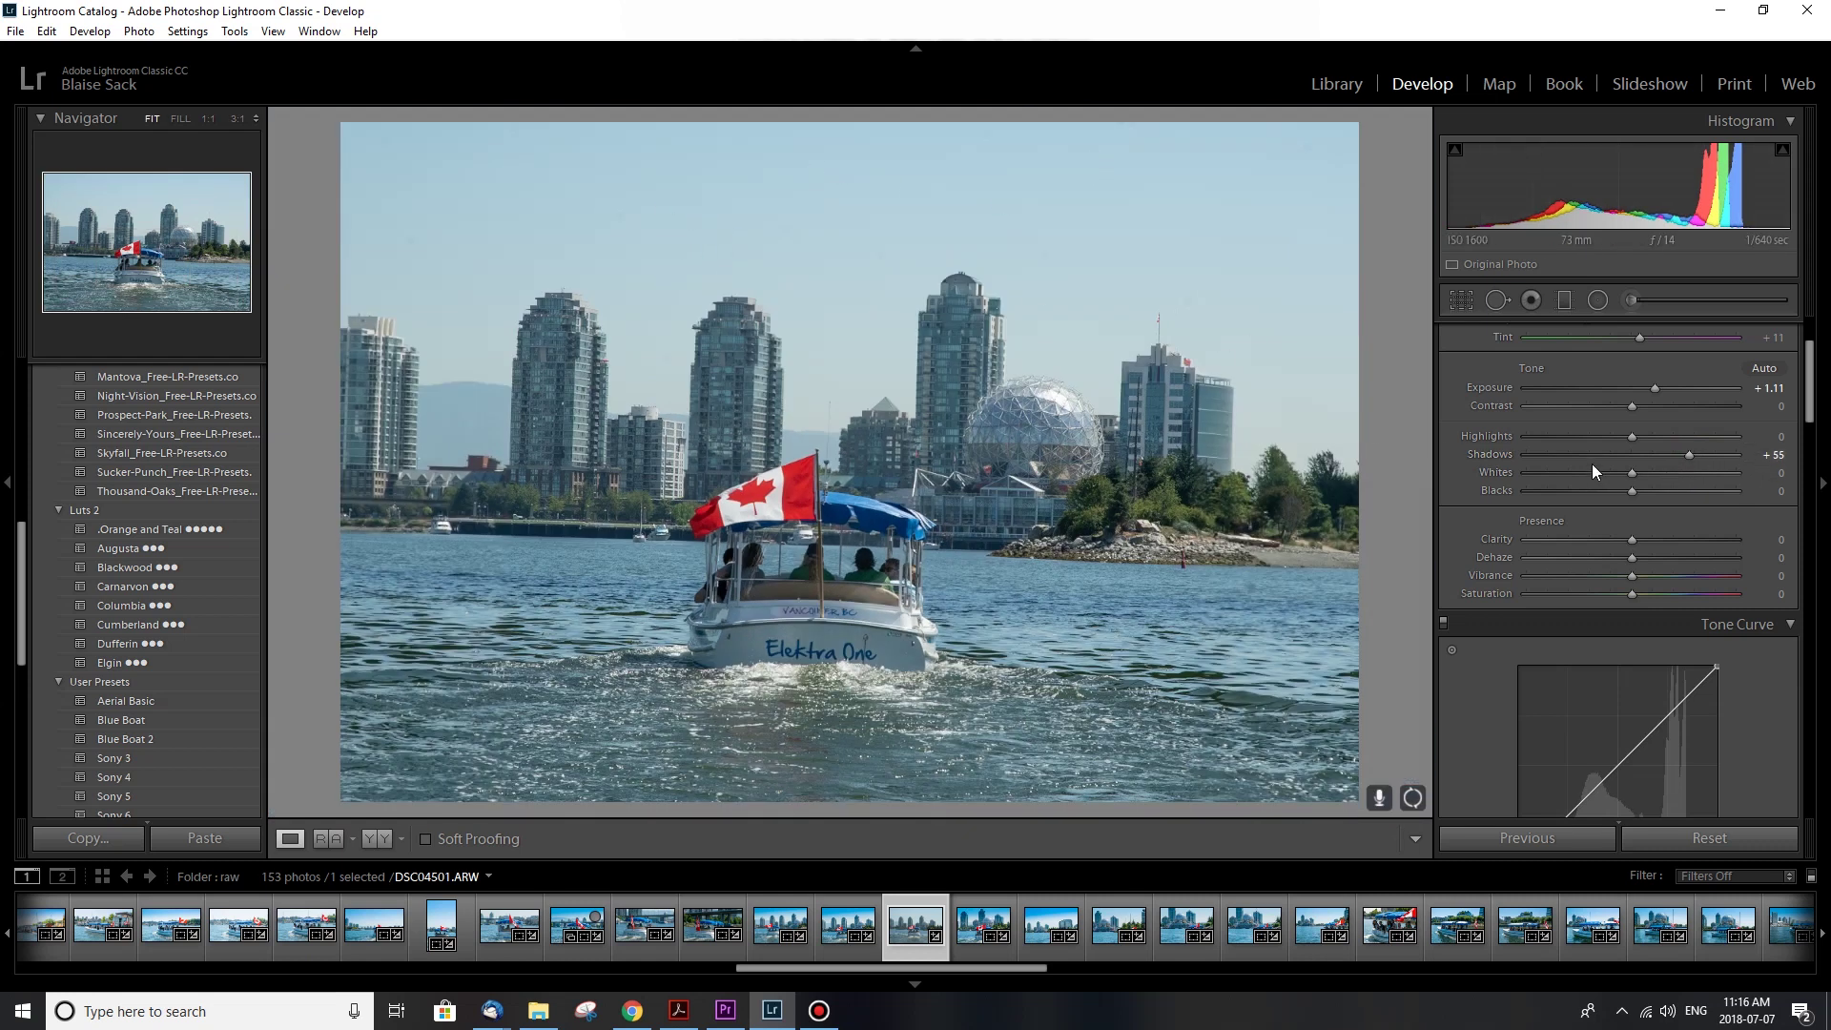
Step: Pull Highlights to -53, Whites to -49 and Blacks to -19
drag(1634, 430, 1574, 436)
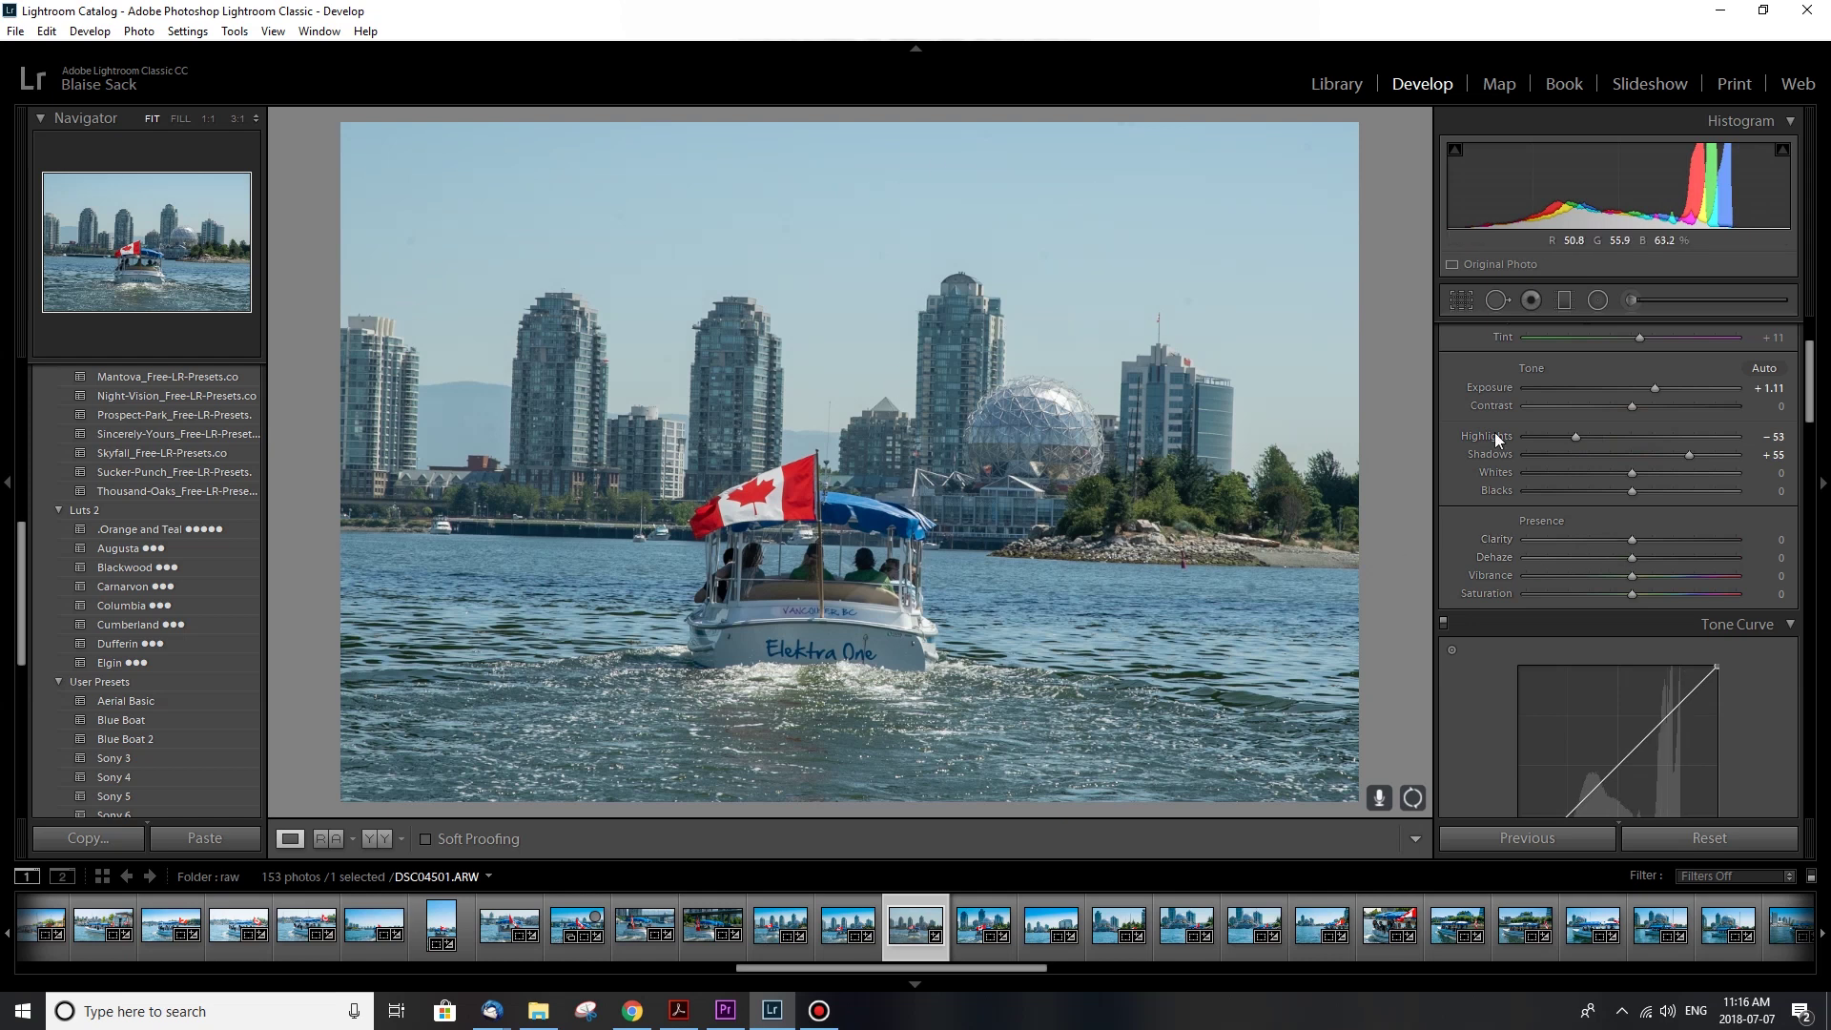
click(1580, 472)
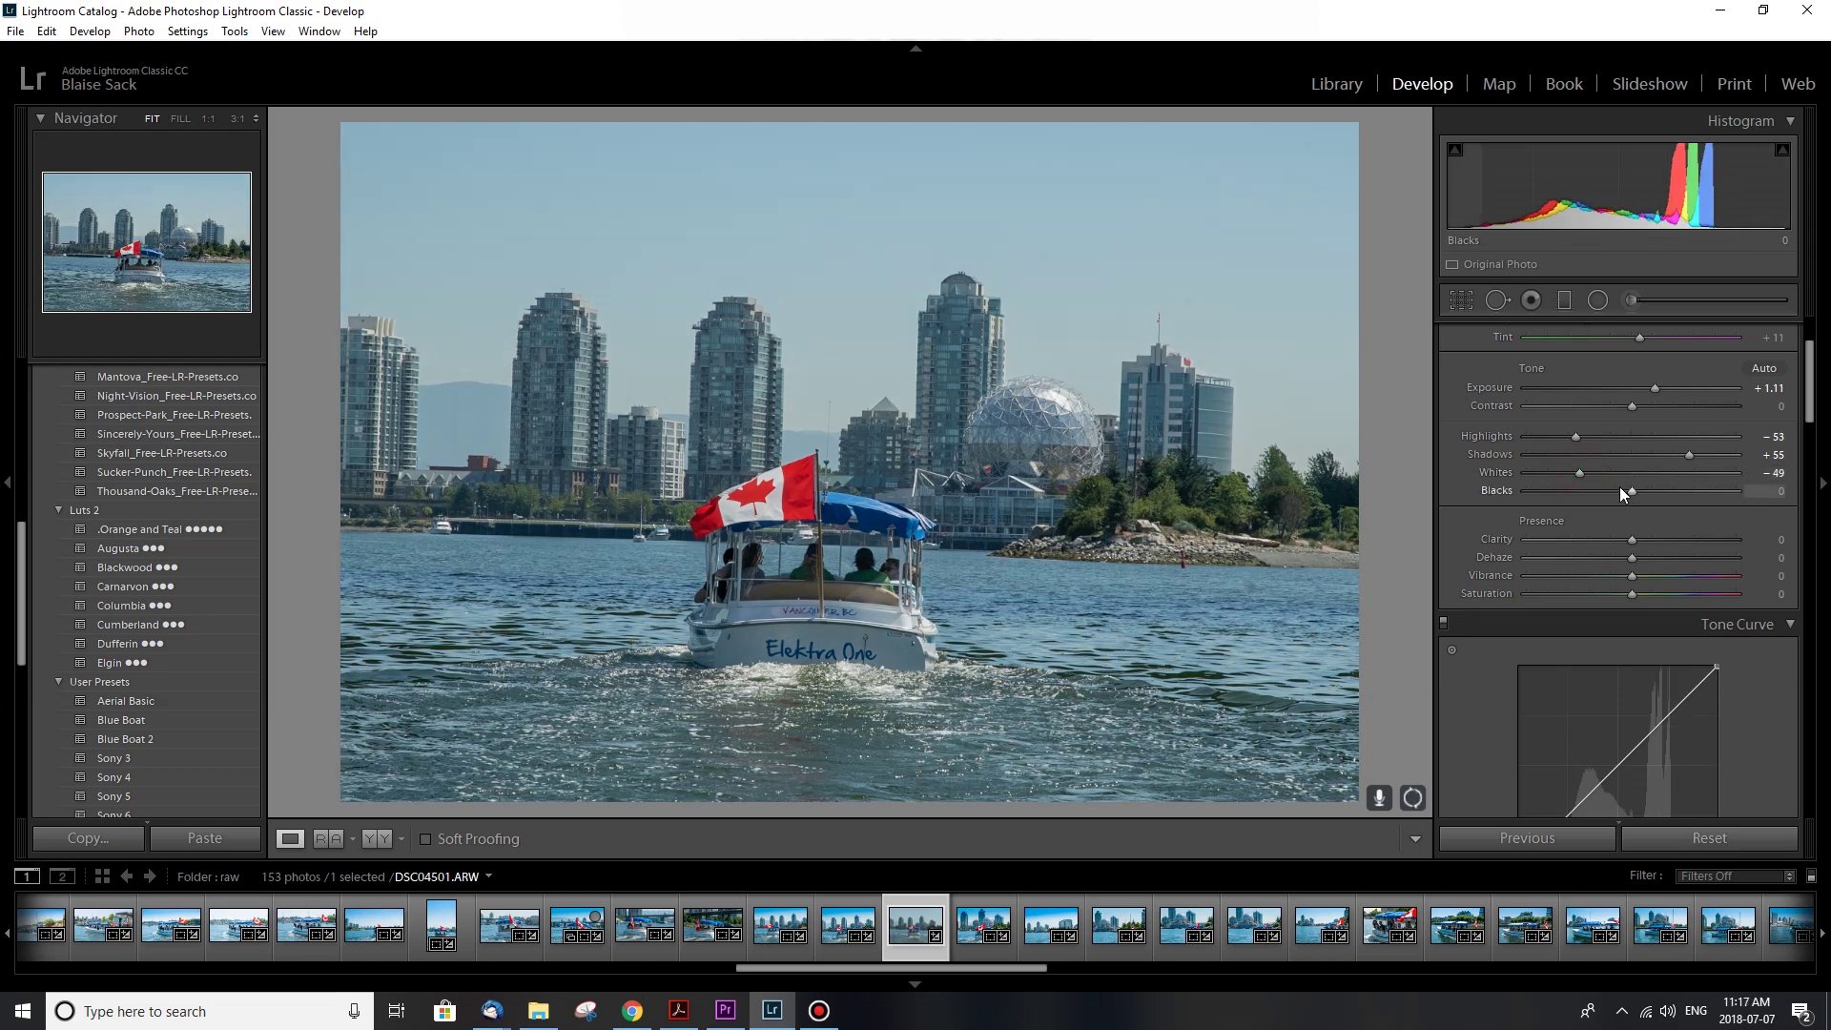
drag(1619, 488, 1612, 489)
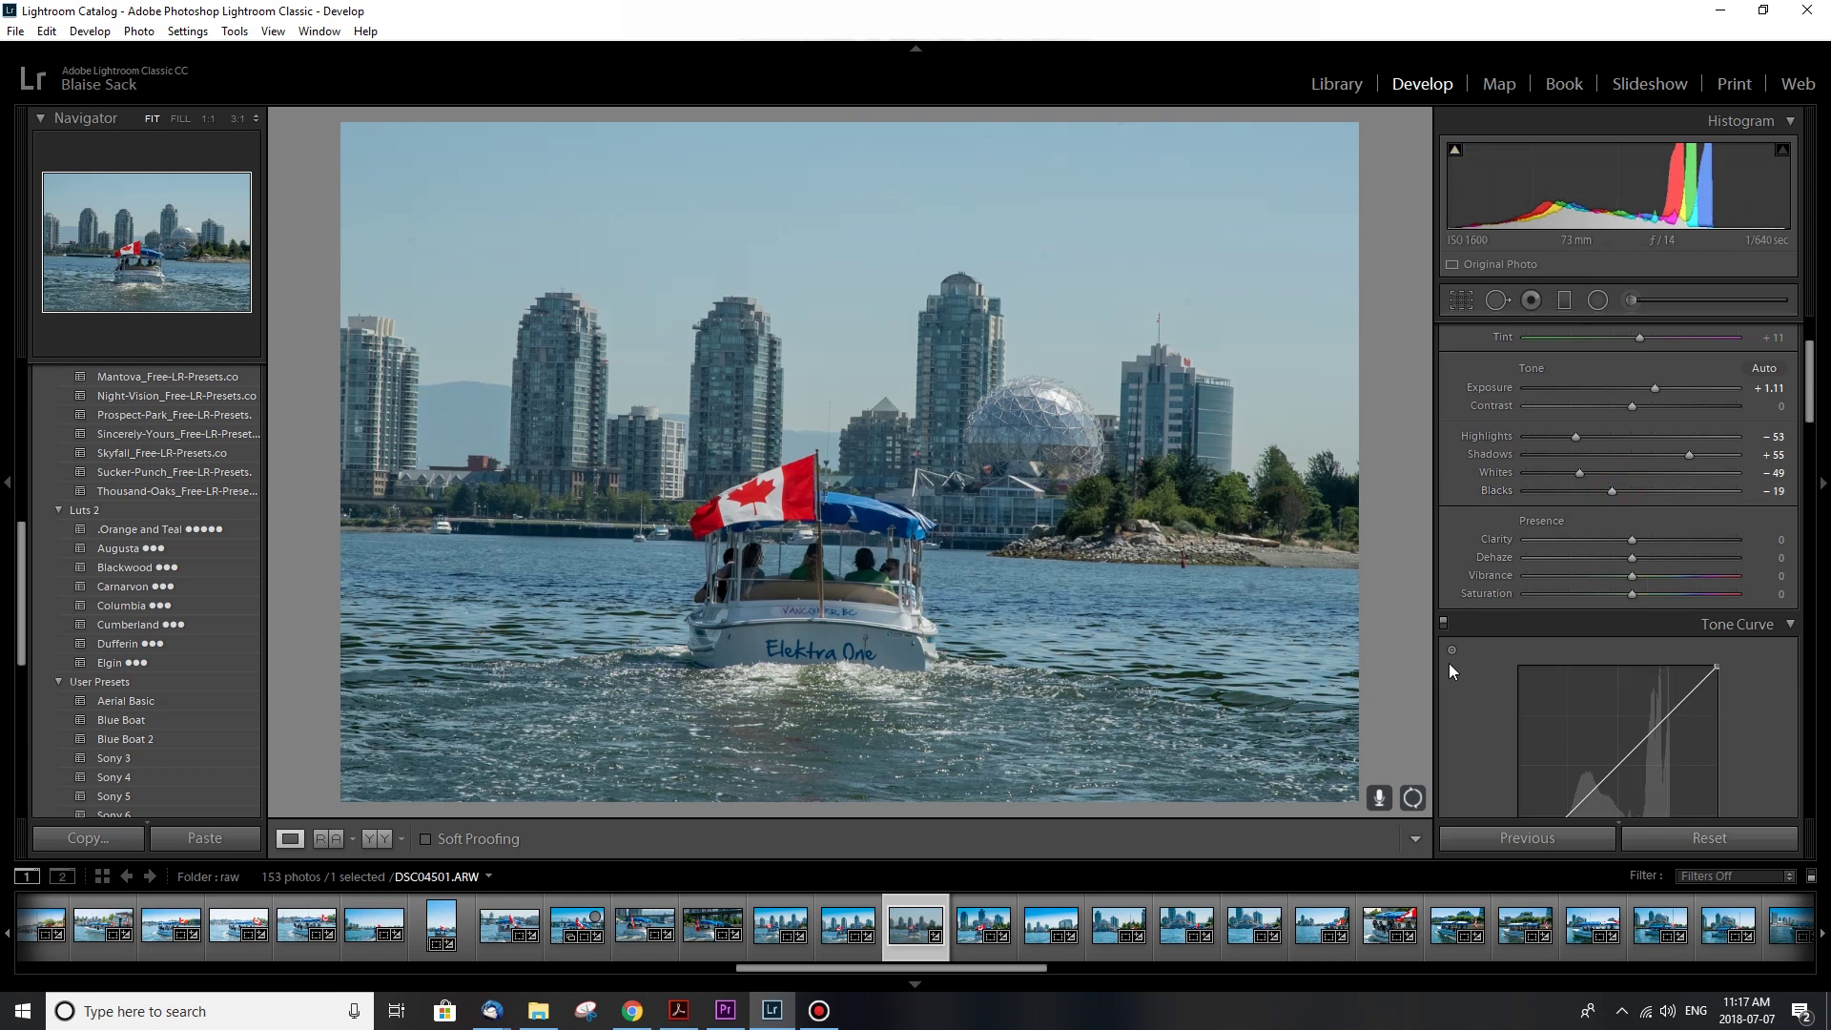
scroll(1450, 673, down, 2)
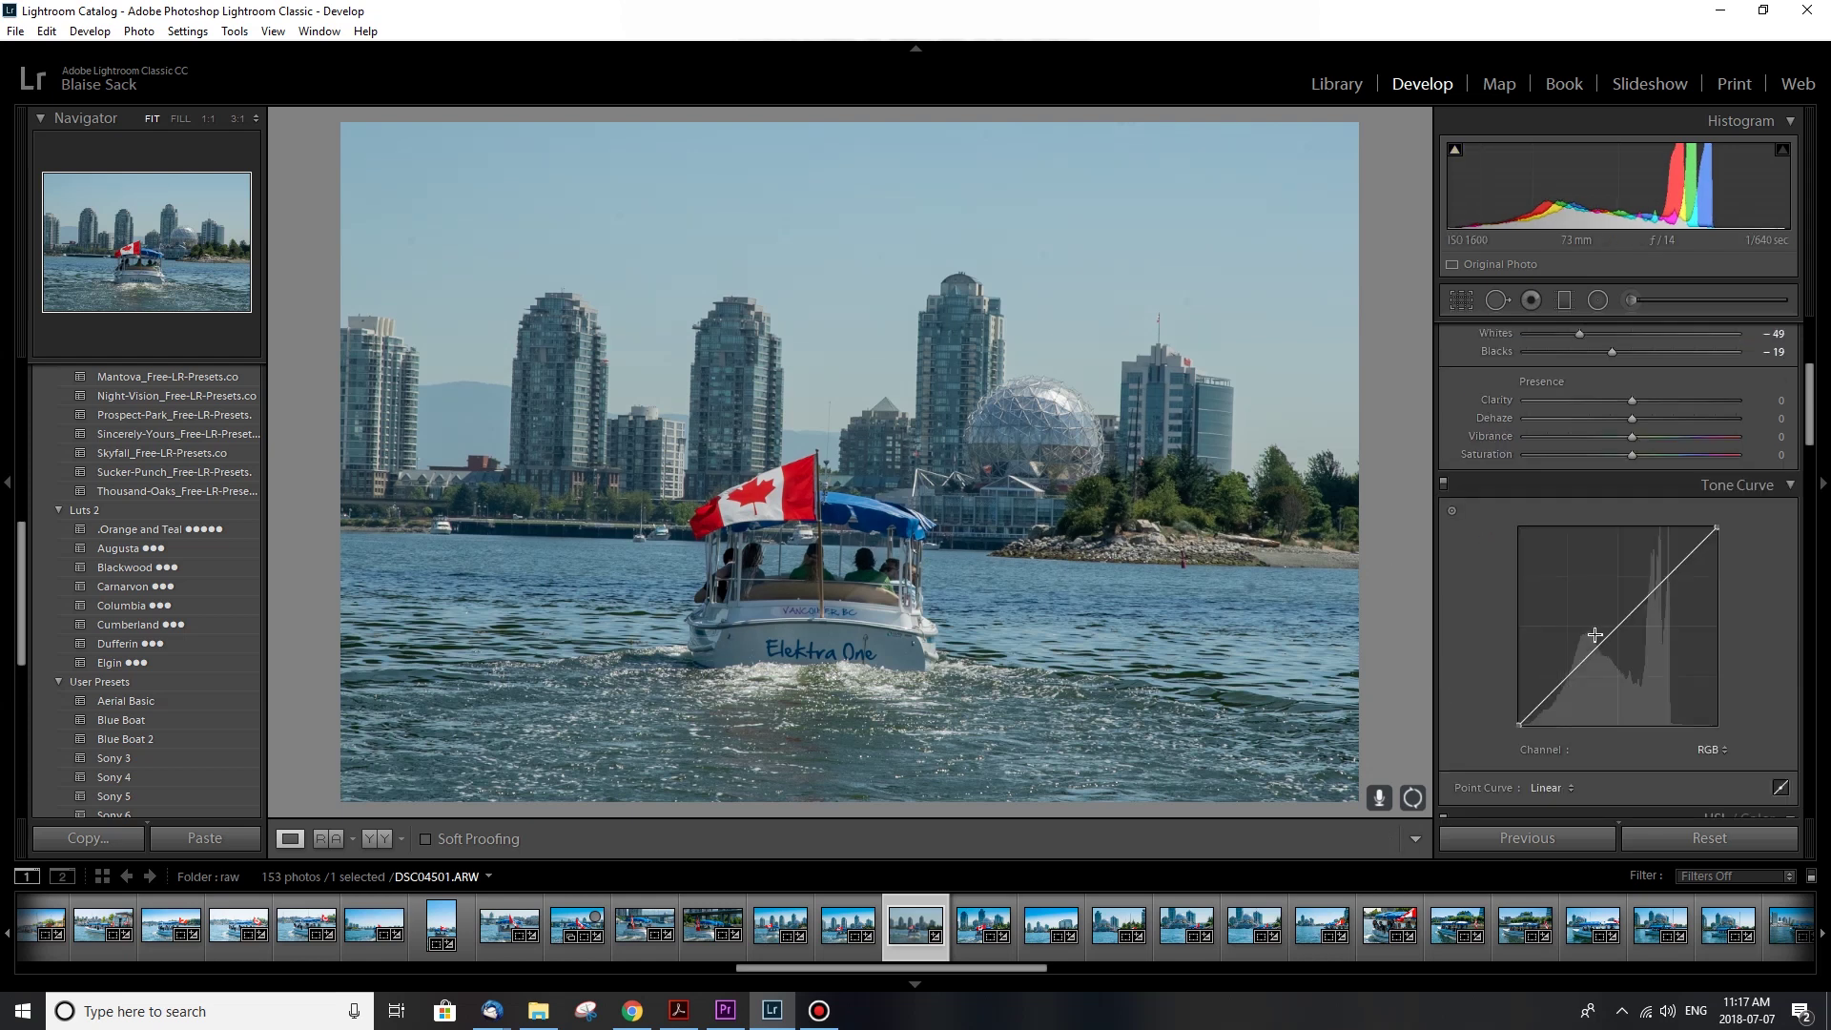
Step: Add two tone curve points, a slightly lowered shadow point and a raised upper-midtone point
drag(1569, 675, 1570, 687)
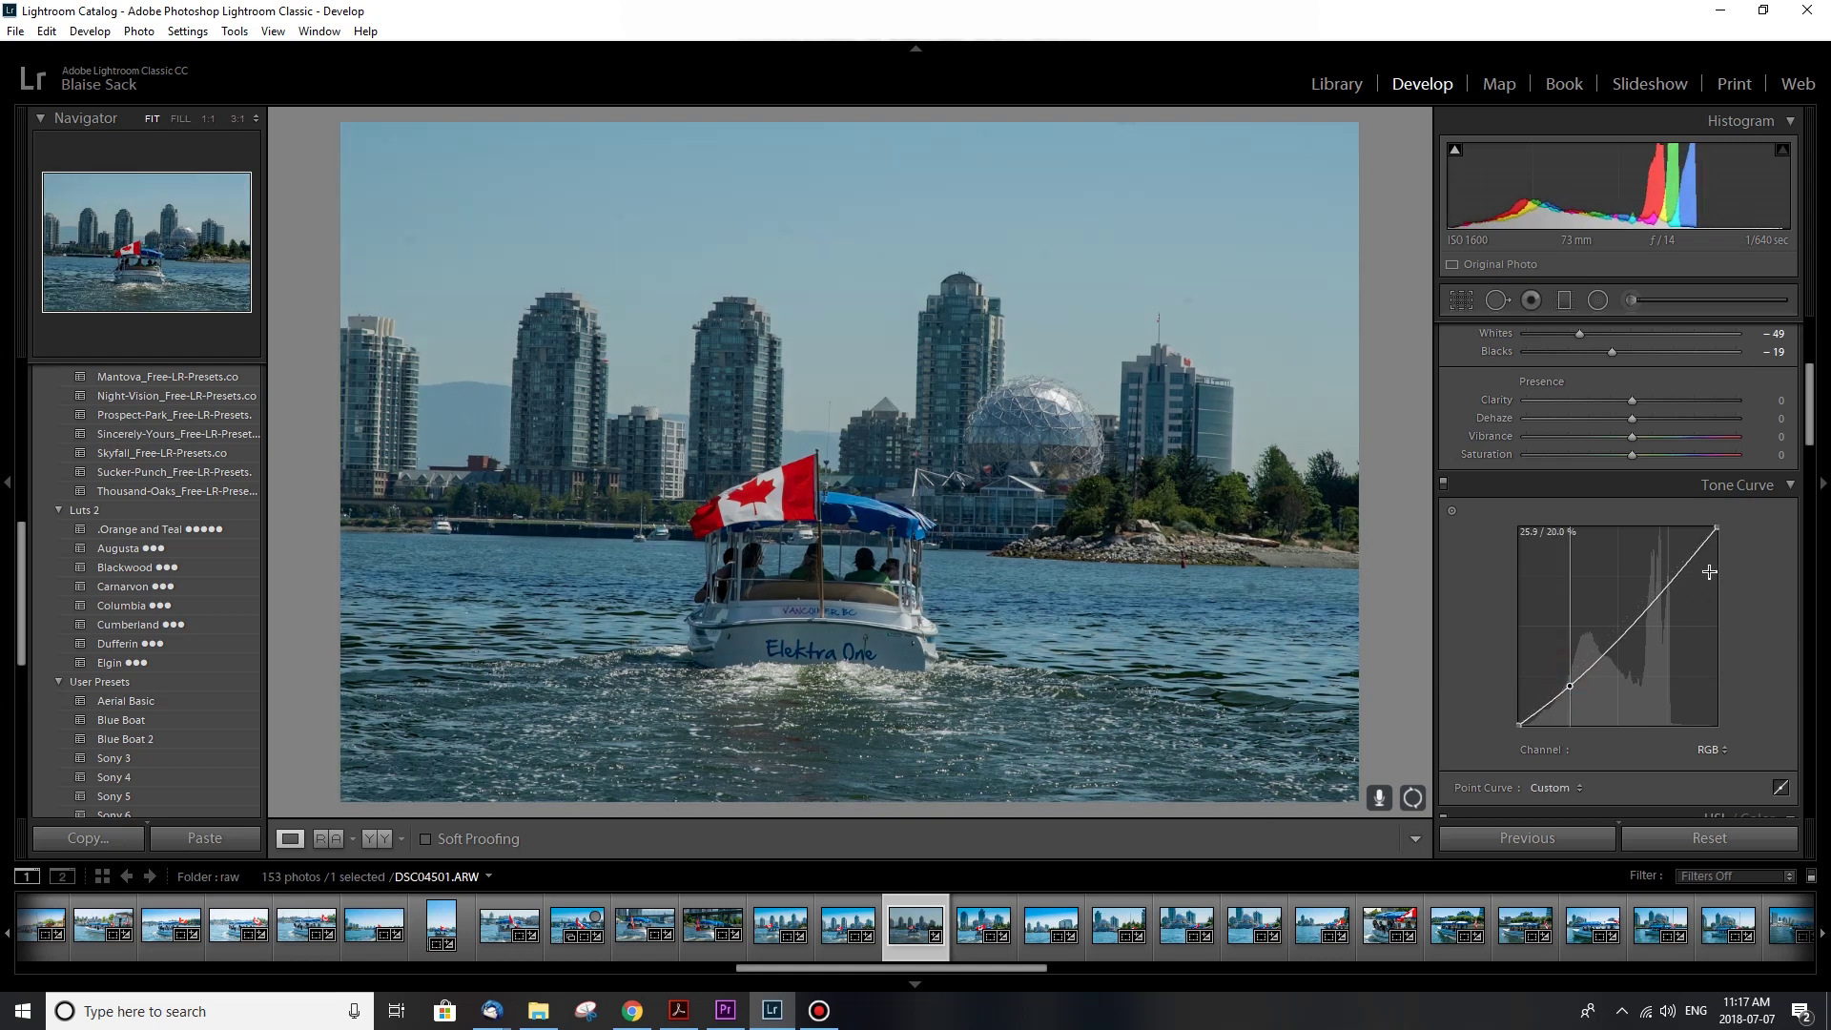
drag(1663, 597, 1654, 569)
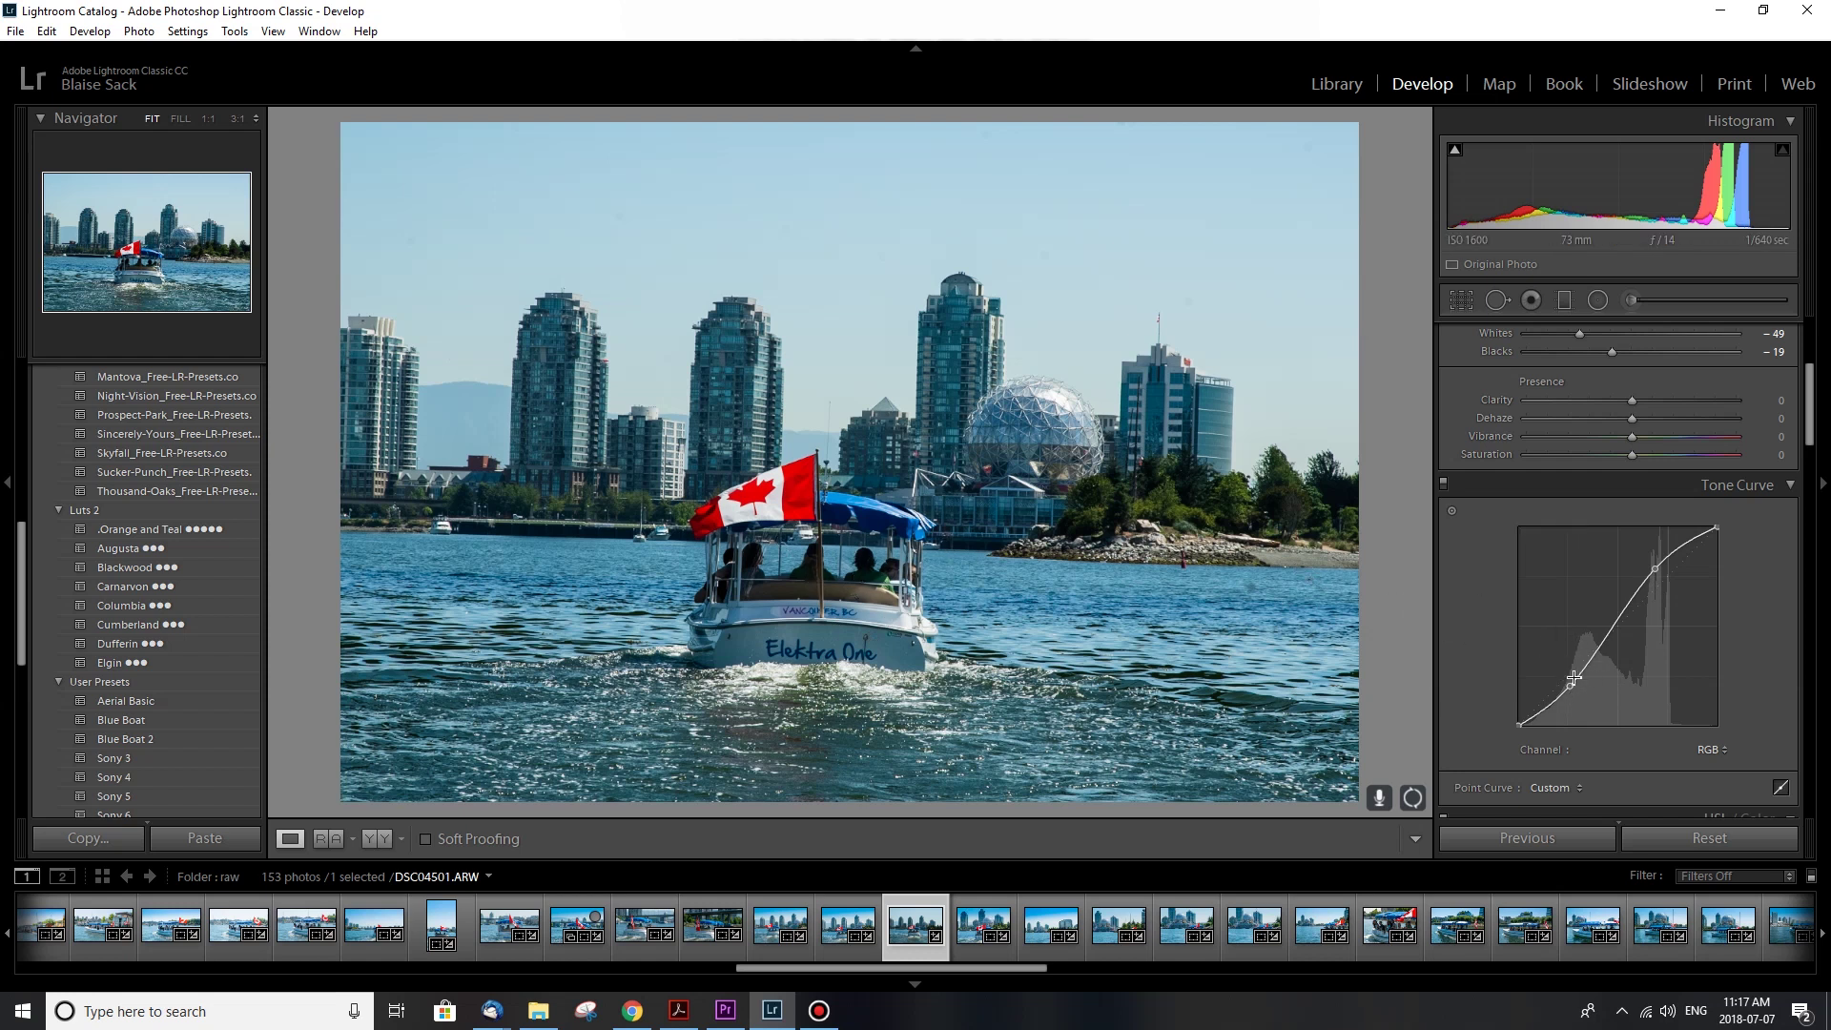
drag(1569, 687, 1569, 673)
drag(1654, 570, 1654, 576)
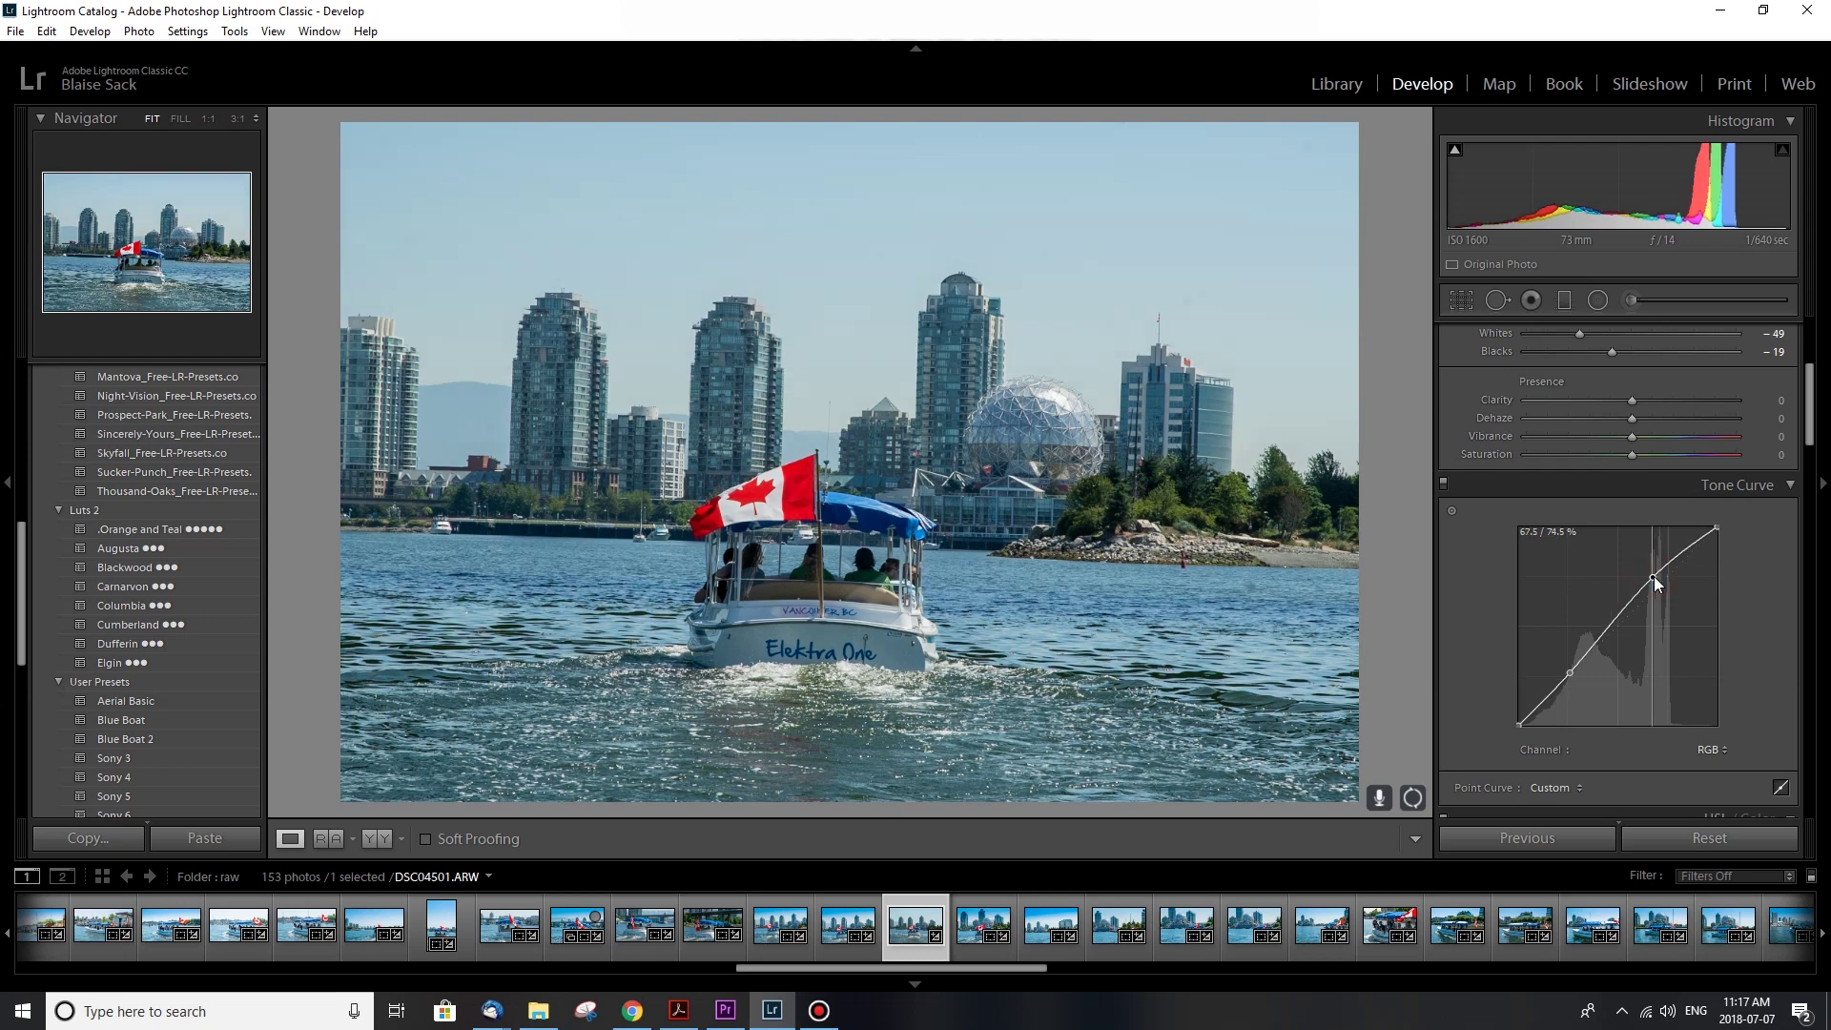
scroll(1458, 599, down, 3)
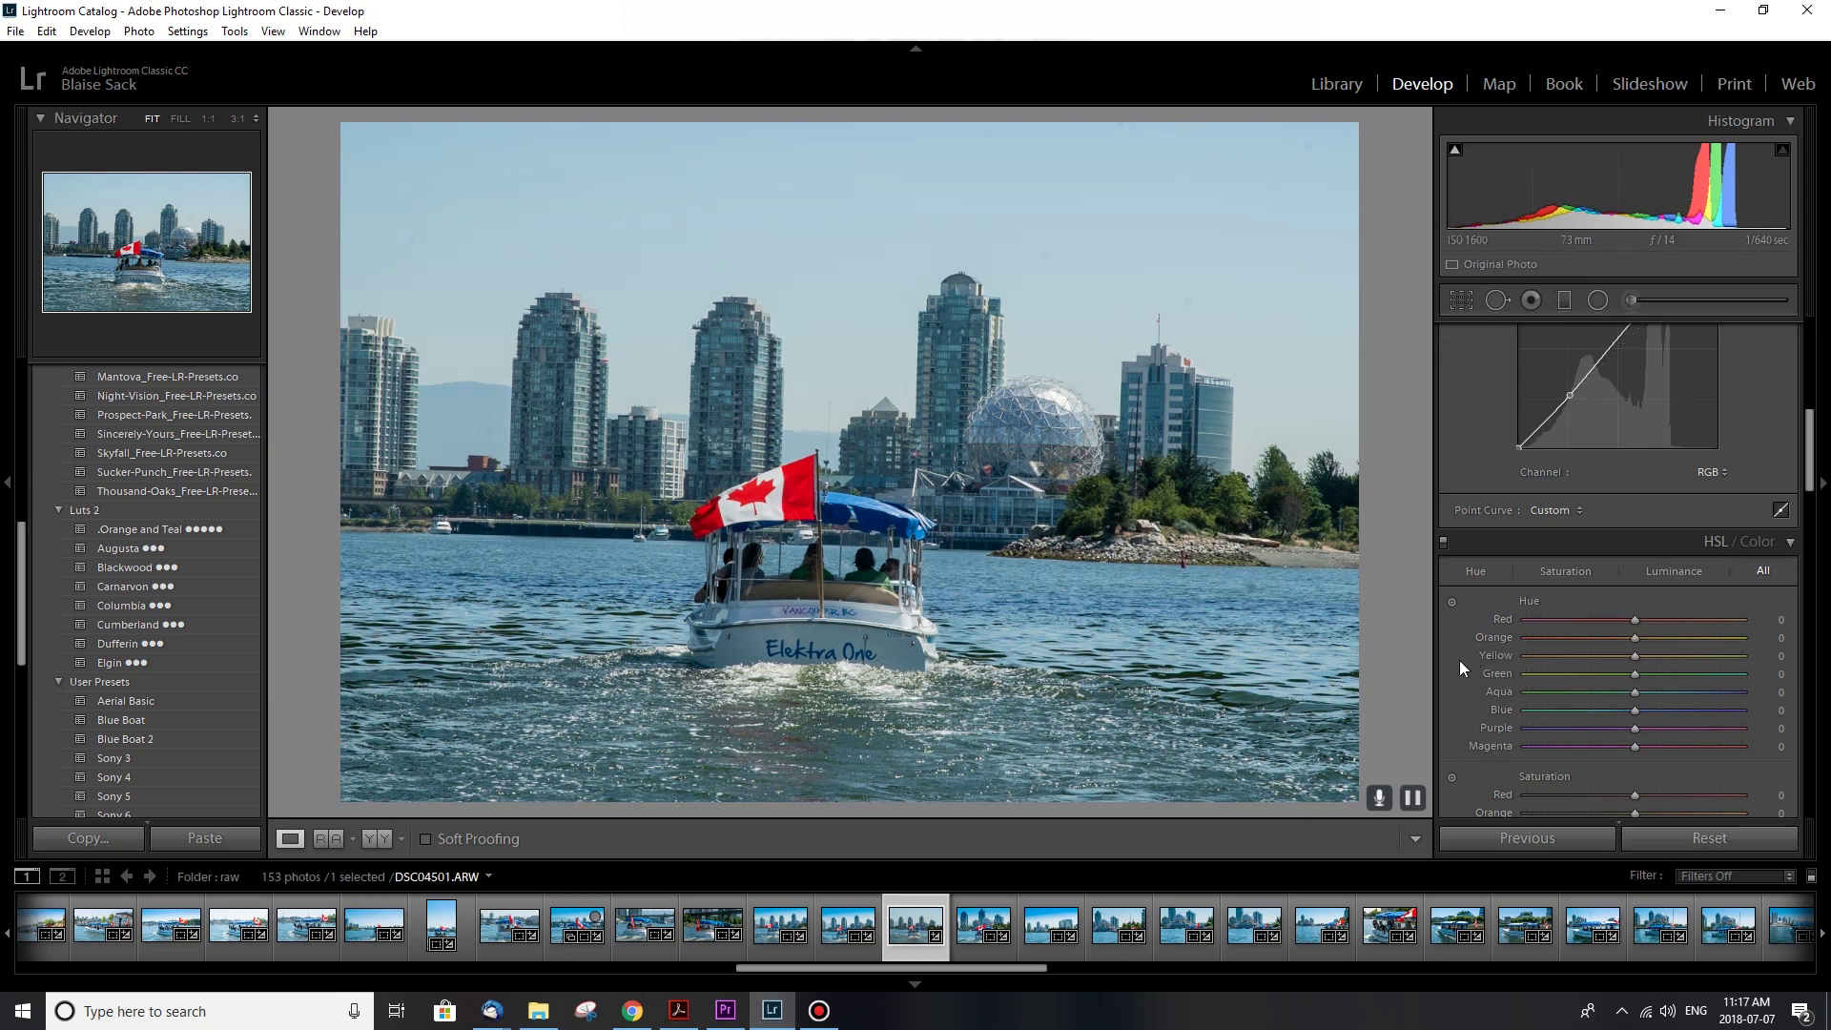
Step: Shift the blue hue toward purple and the green hue to -100 in HSL
scroll(1447, 687, down, 2)
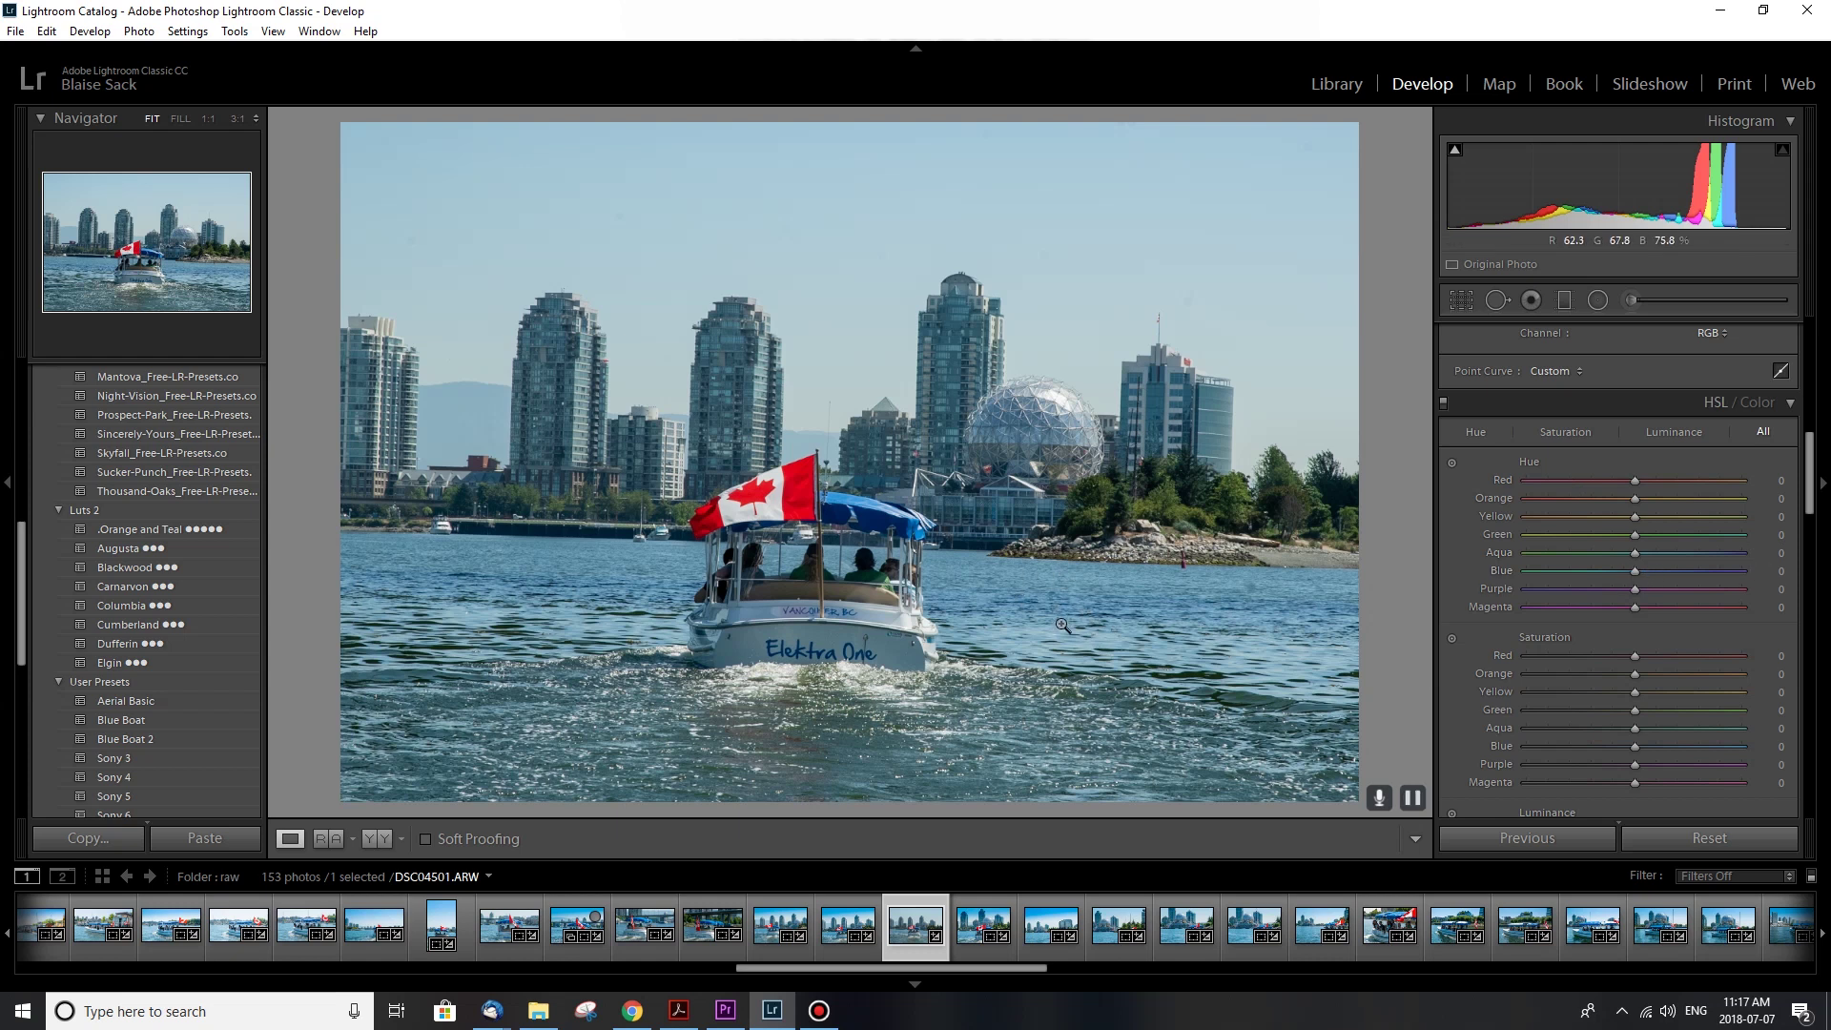
drag(1676, 570, 1636, 571)
mouse_move(1637, 531)
mouse_down()
mouse_move(1523, 532)
mouse_move(1650, 549)
mouse_up()
Step: Set blue Saturation to +30 and blue Luminance to -15
scroll(1446, 695, down, 3)
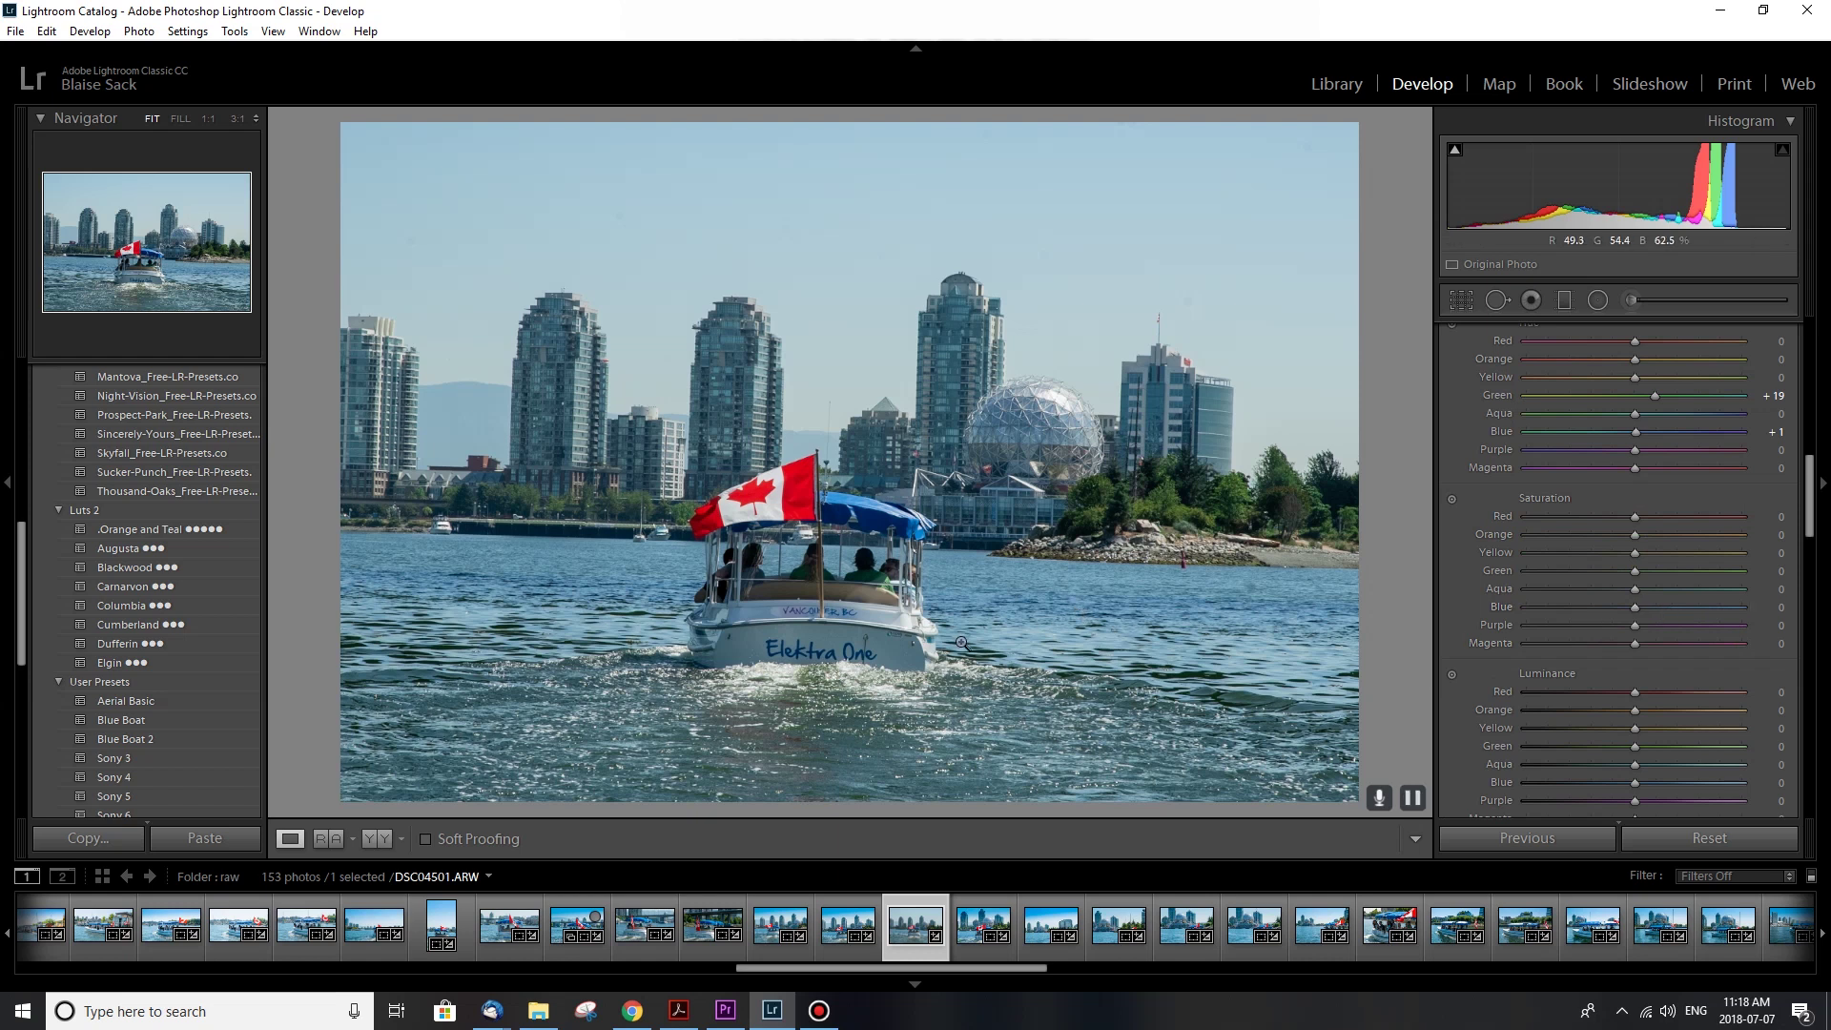
click(1668, 606)
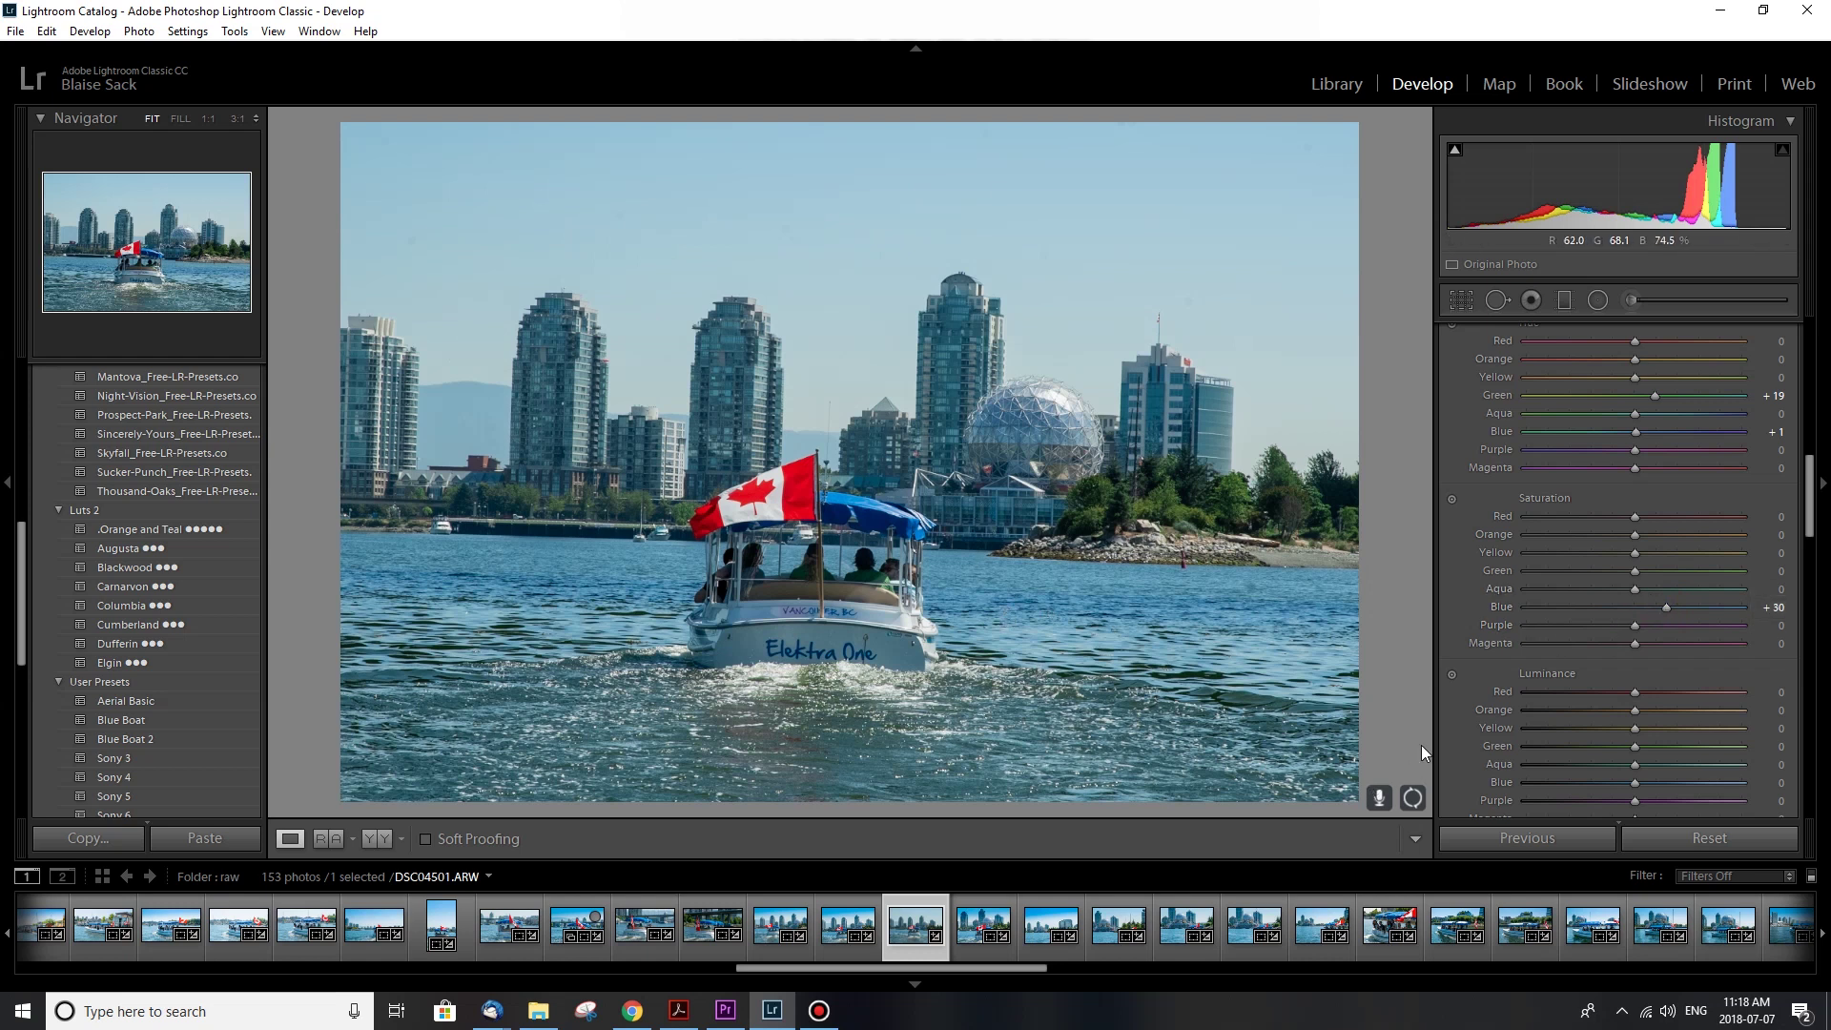
scroll(1463, 720, down, 3)
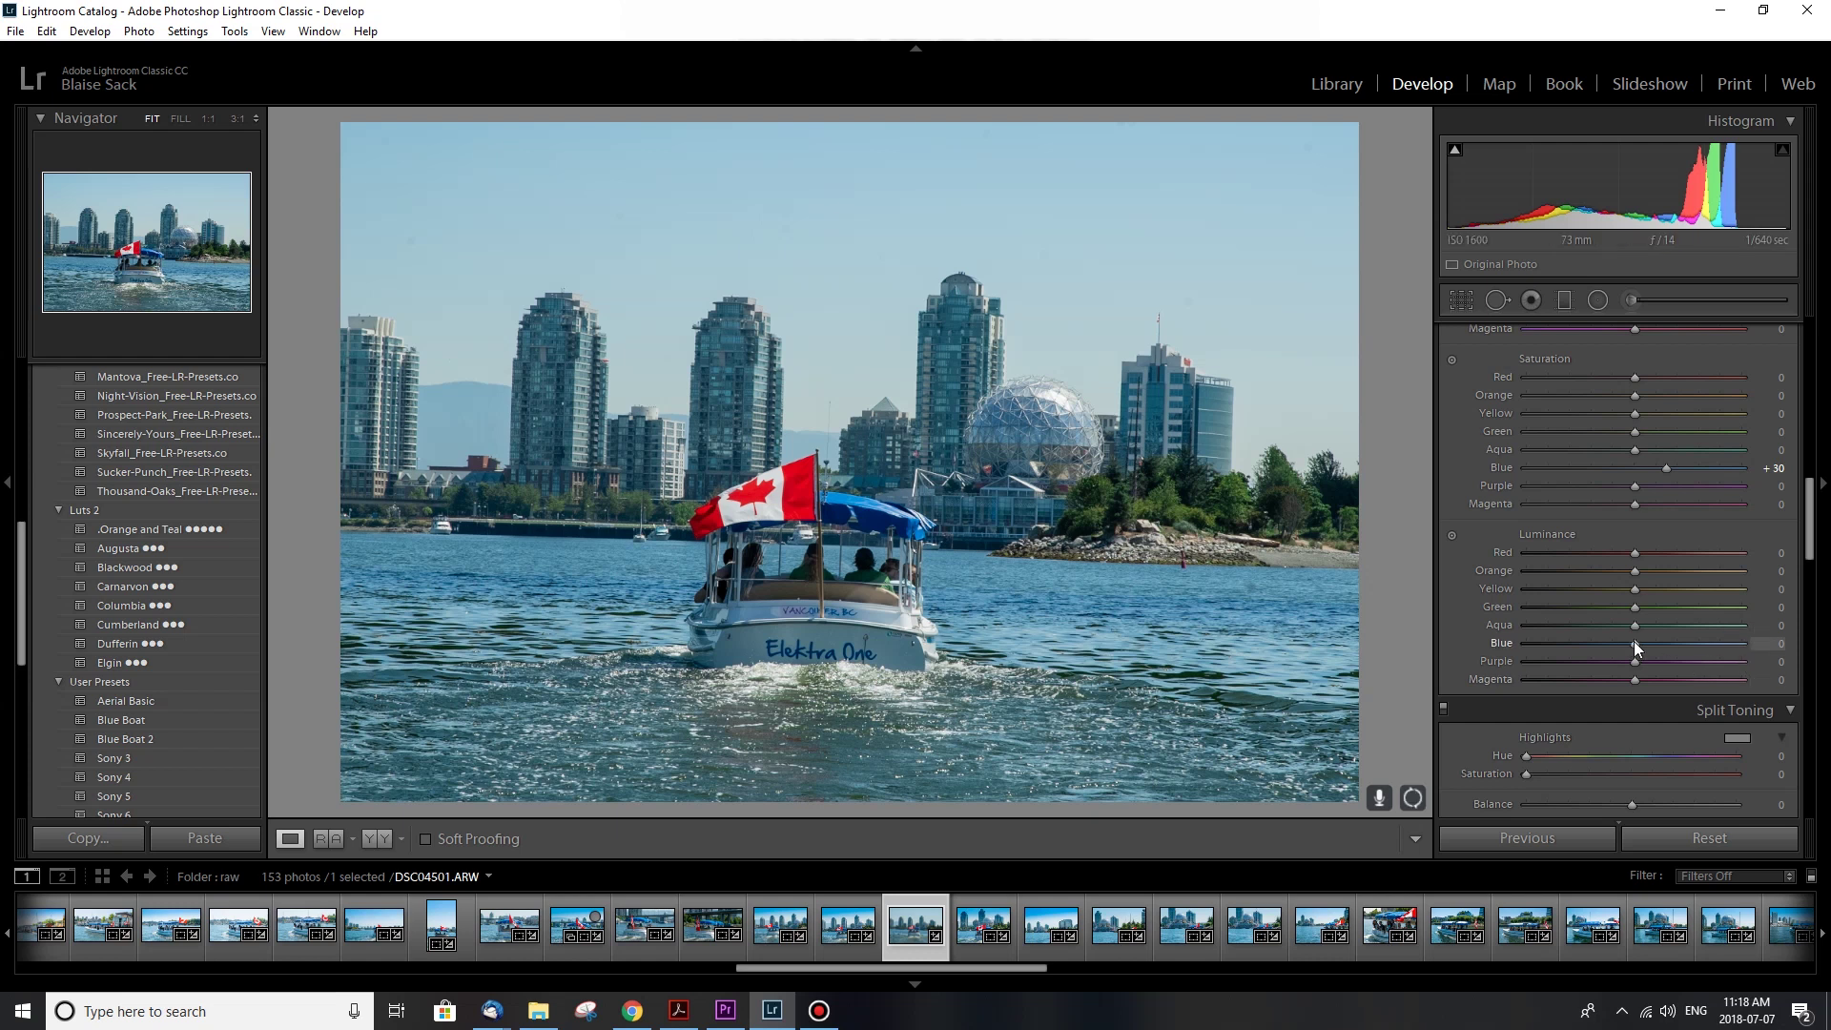
drag(1633, 643, 1804, 651)
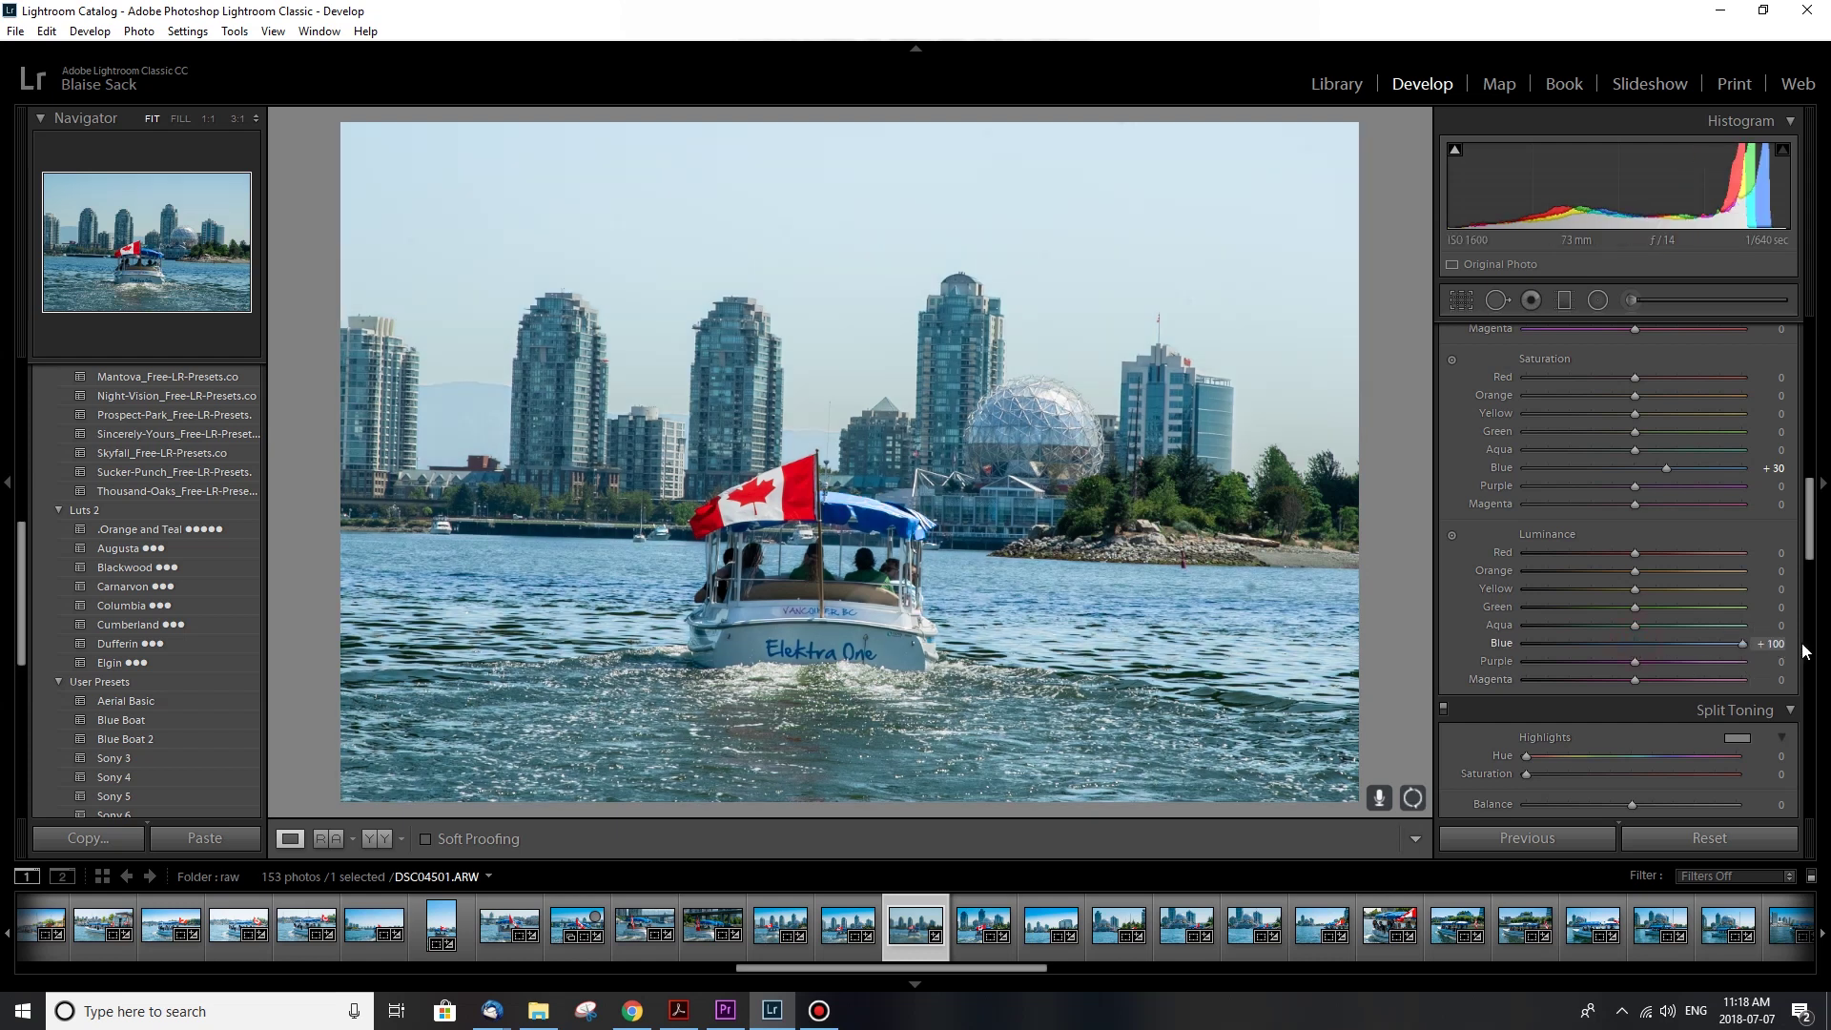
drag(1803, 651, 1617, 647)
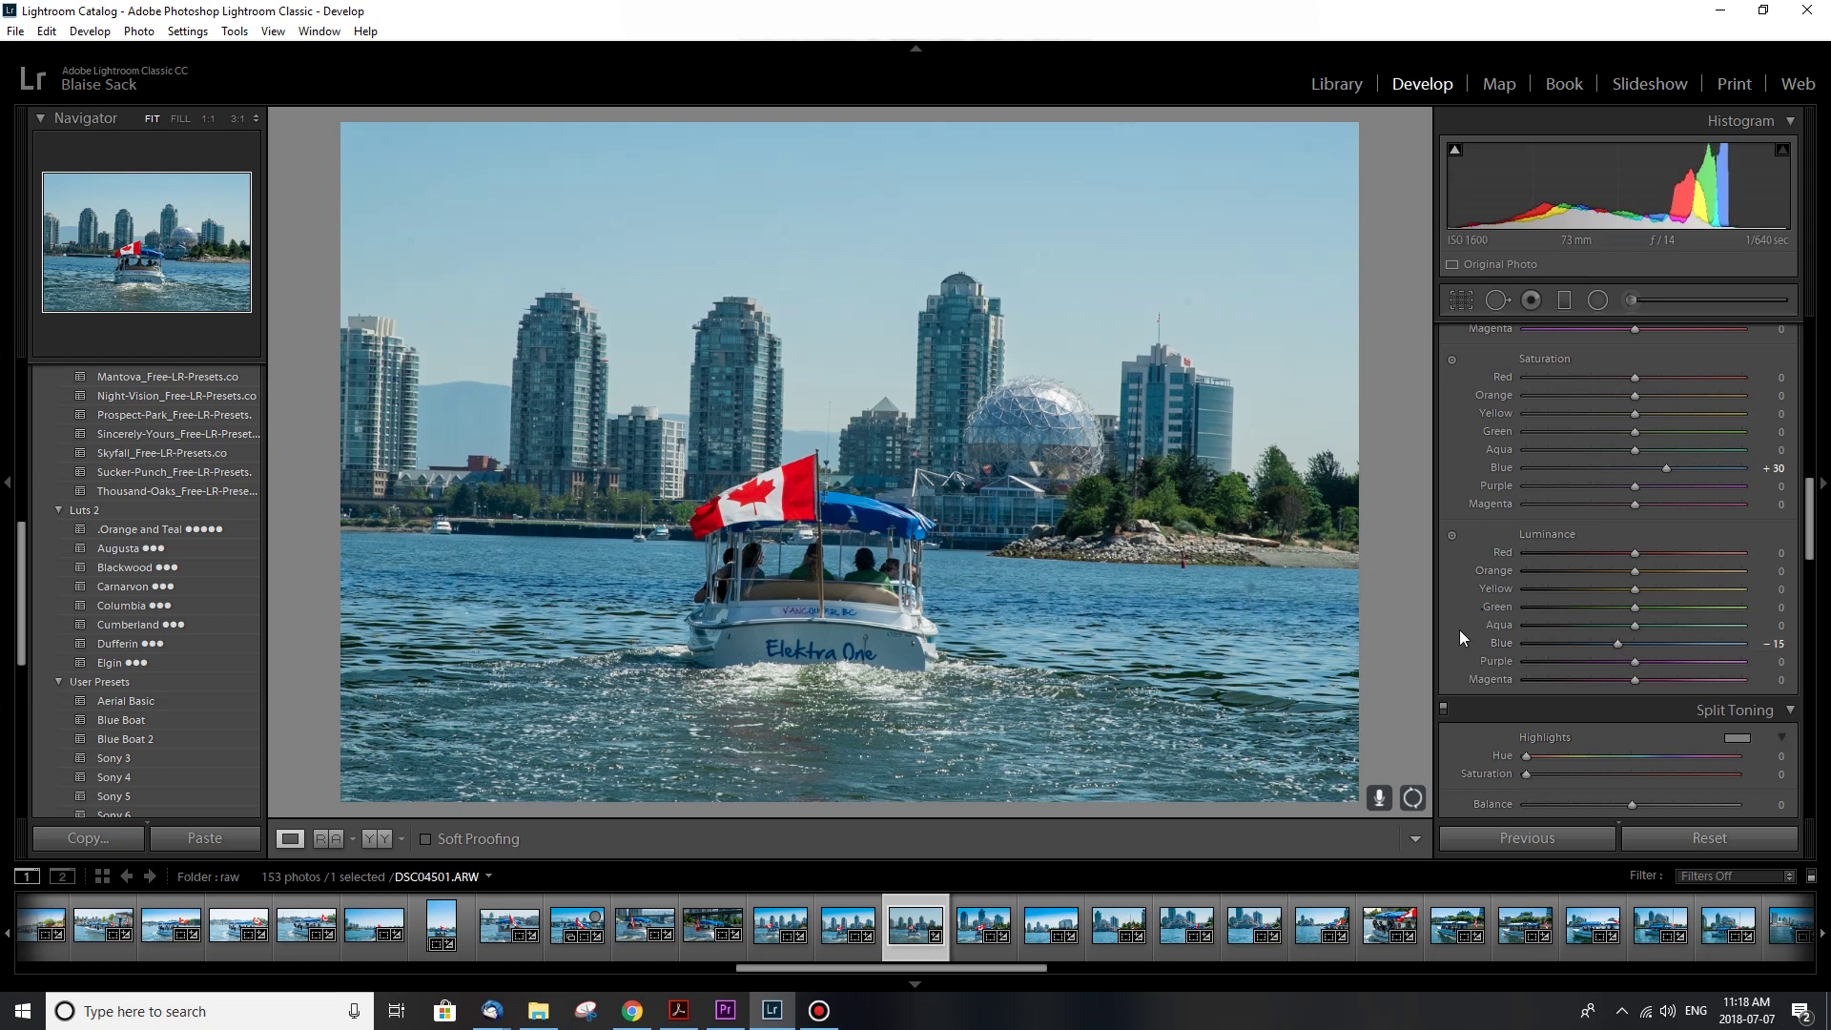
scroll(1461, 640, up, 3)
Step: Set Clarity to +25 and overall Saturation to +10 in the Presence section
scroll(1460, 647, up, 15)
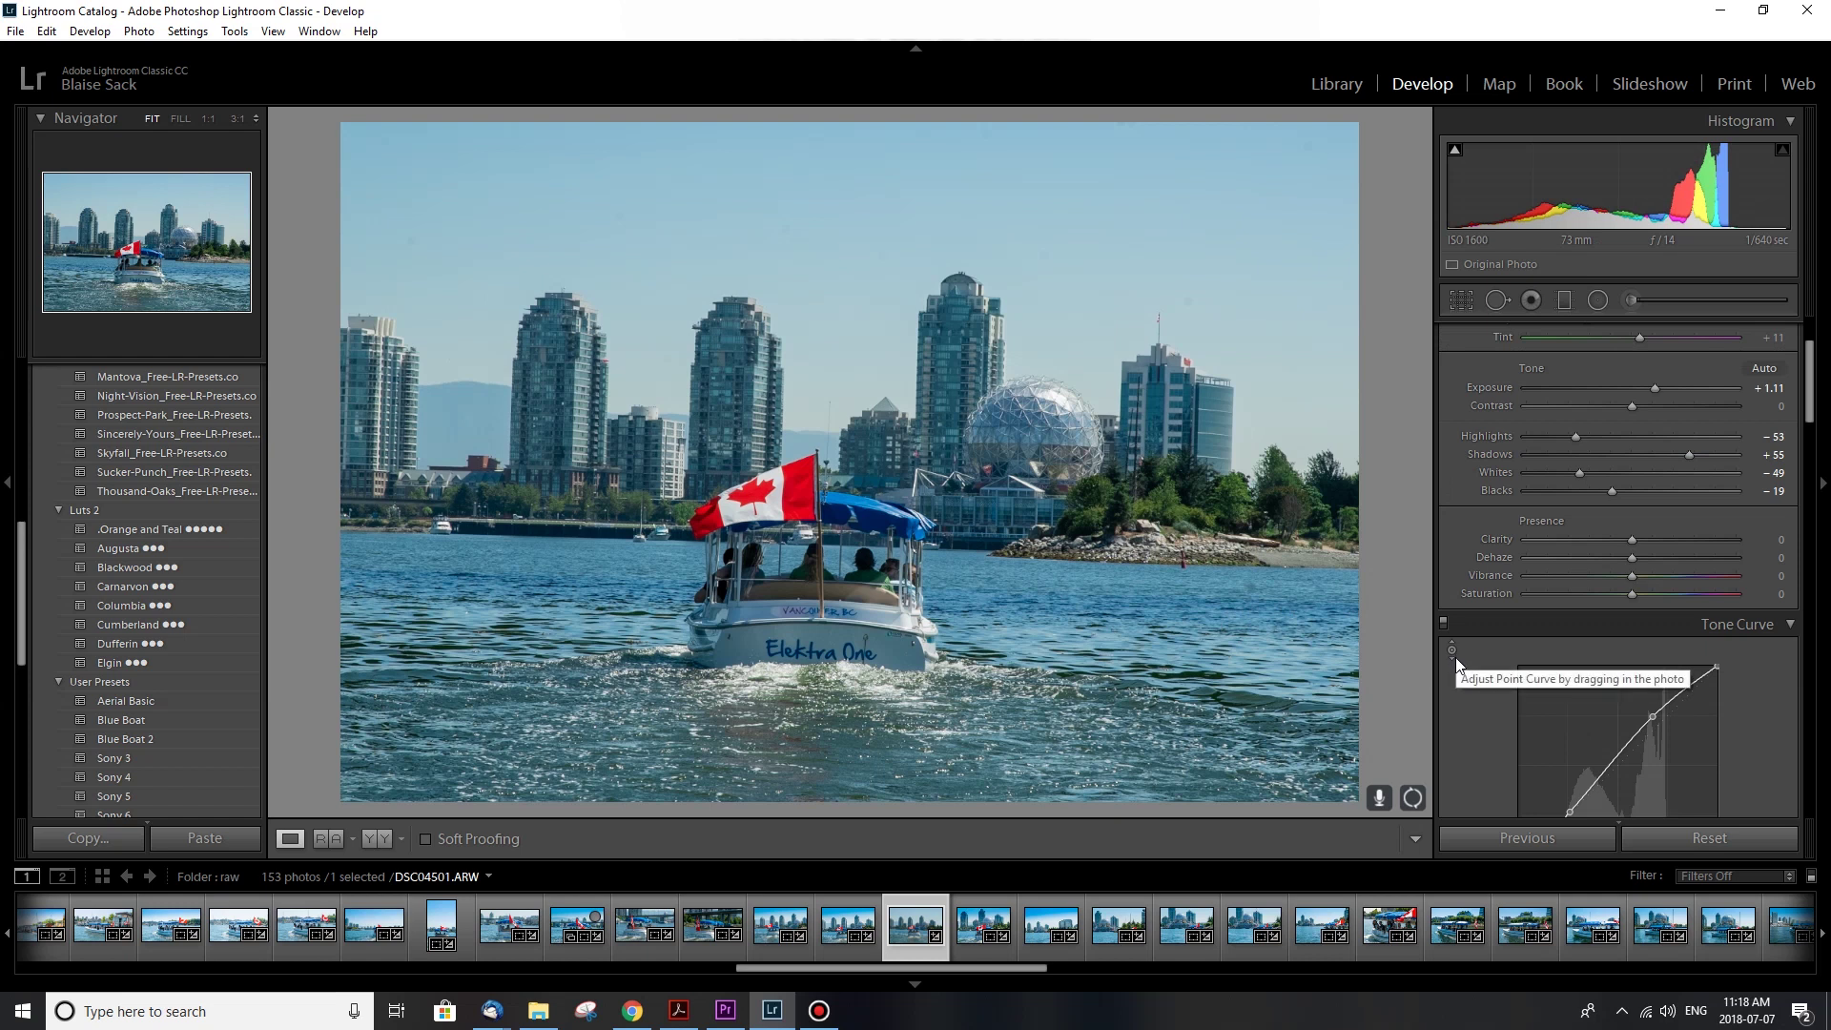
click(1650, 541)
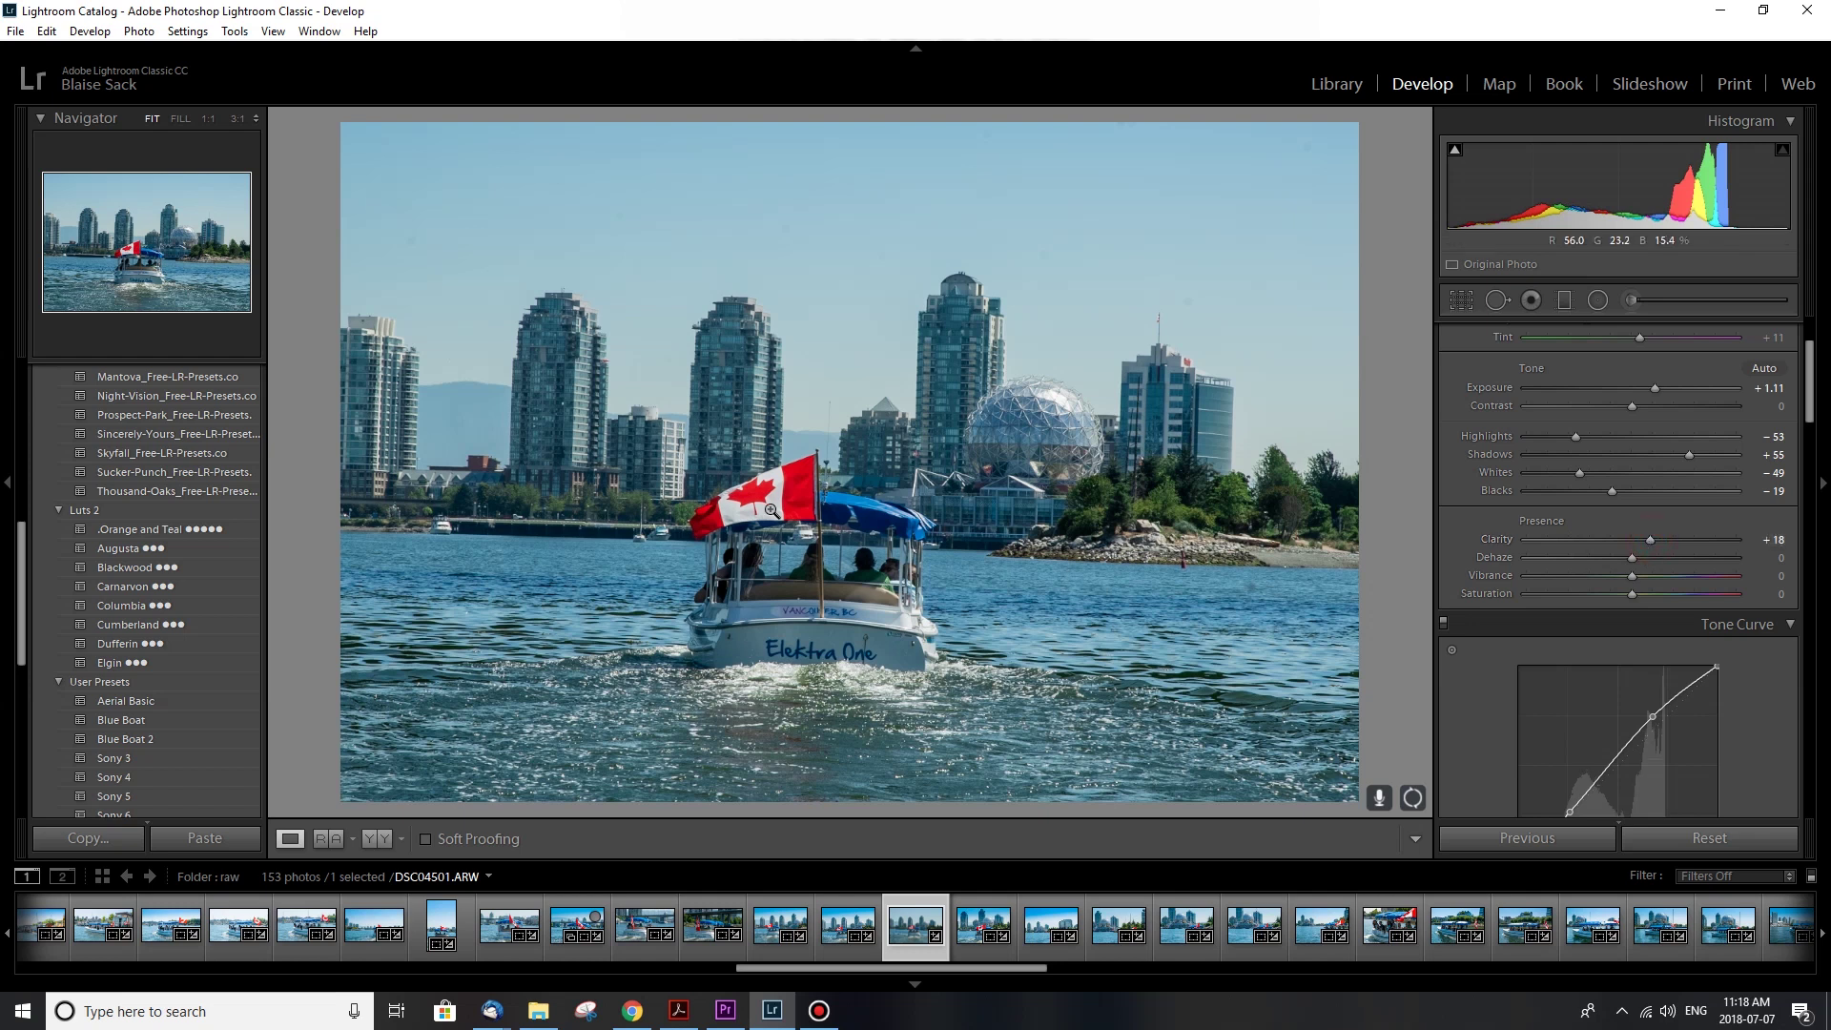
click(1632, 540)
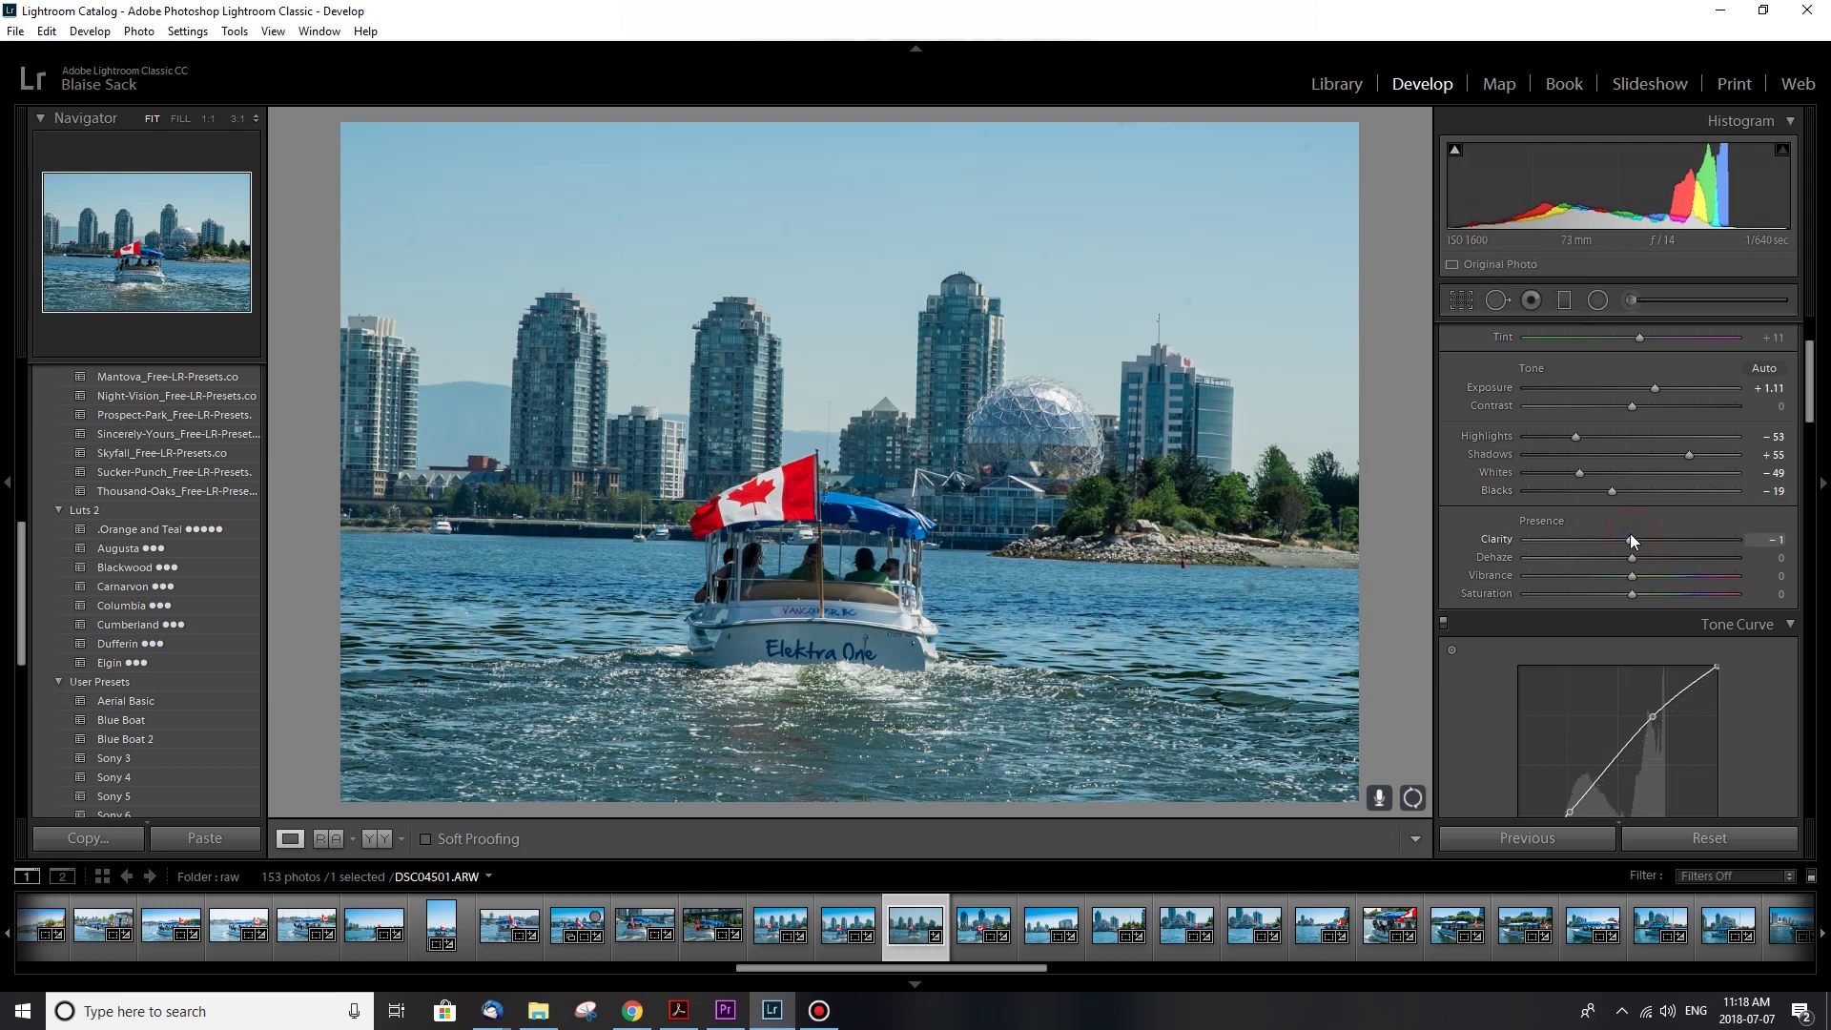
click(1658, 539)
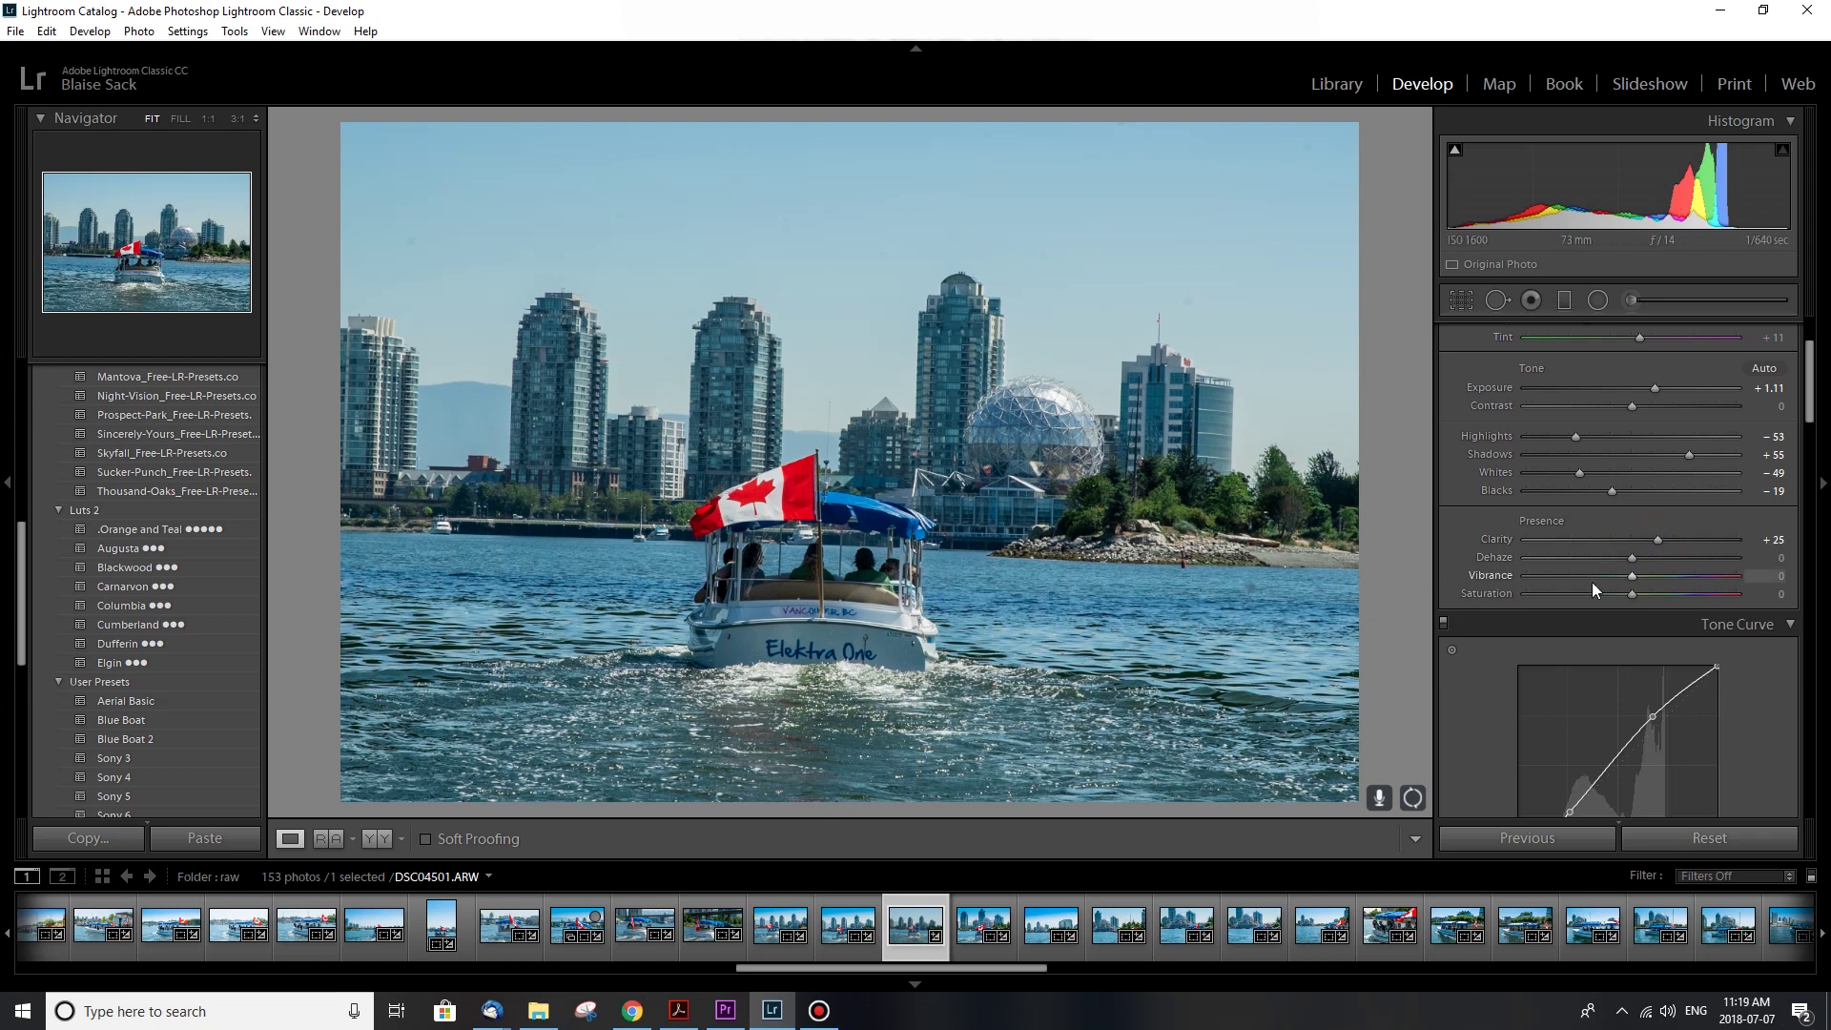
click(1644, 593)
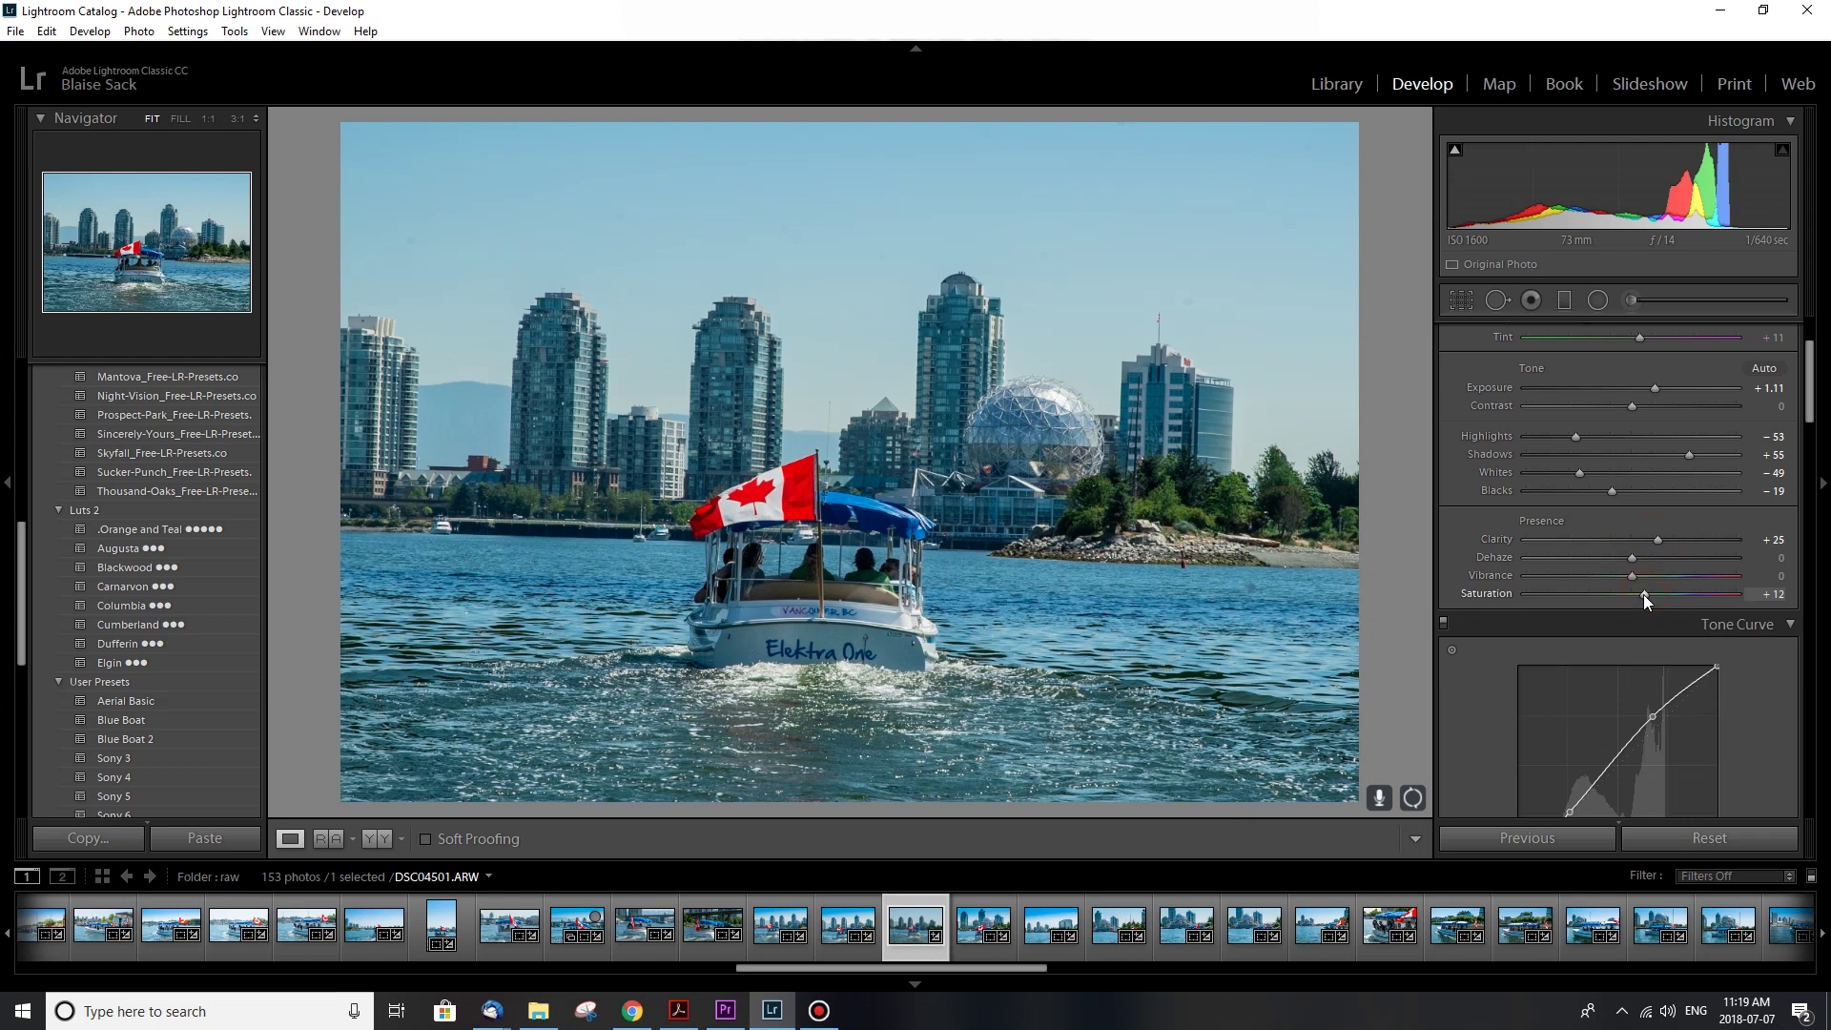
drag(1641, 594, 1639, 593)
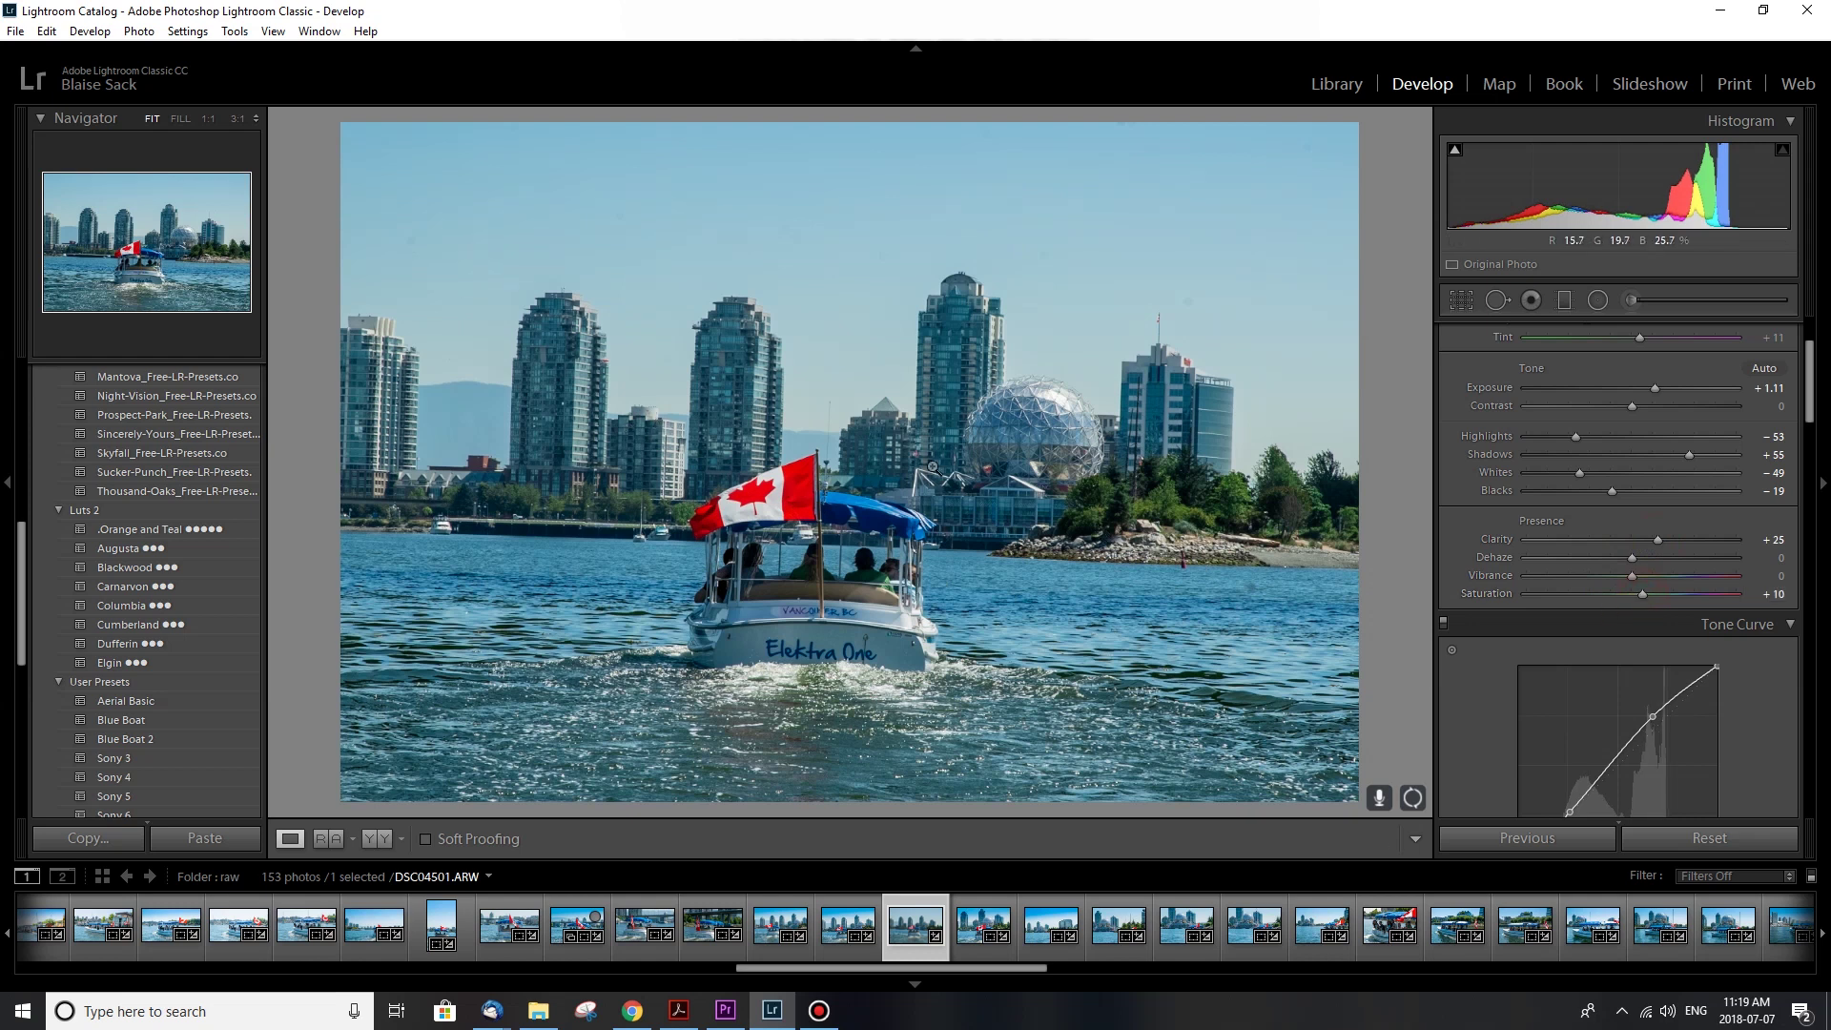
scroll(1449, 686, up, 3)
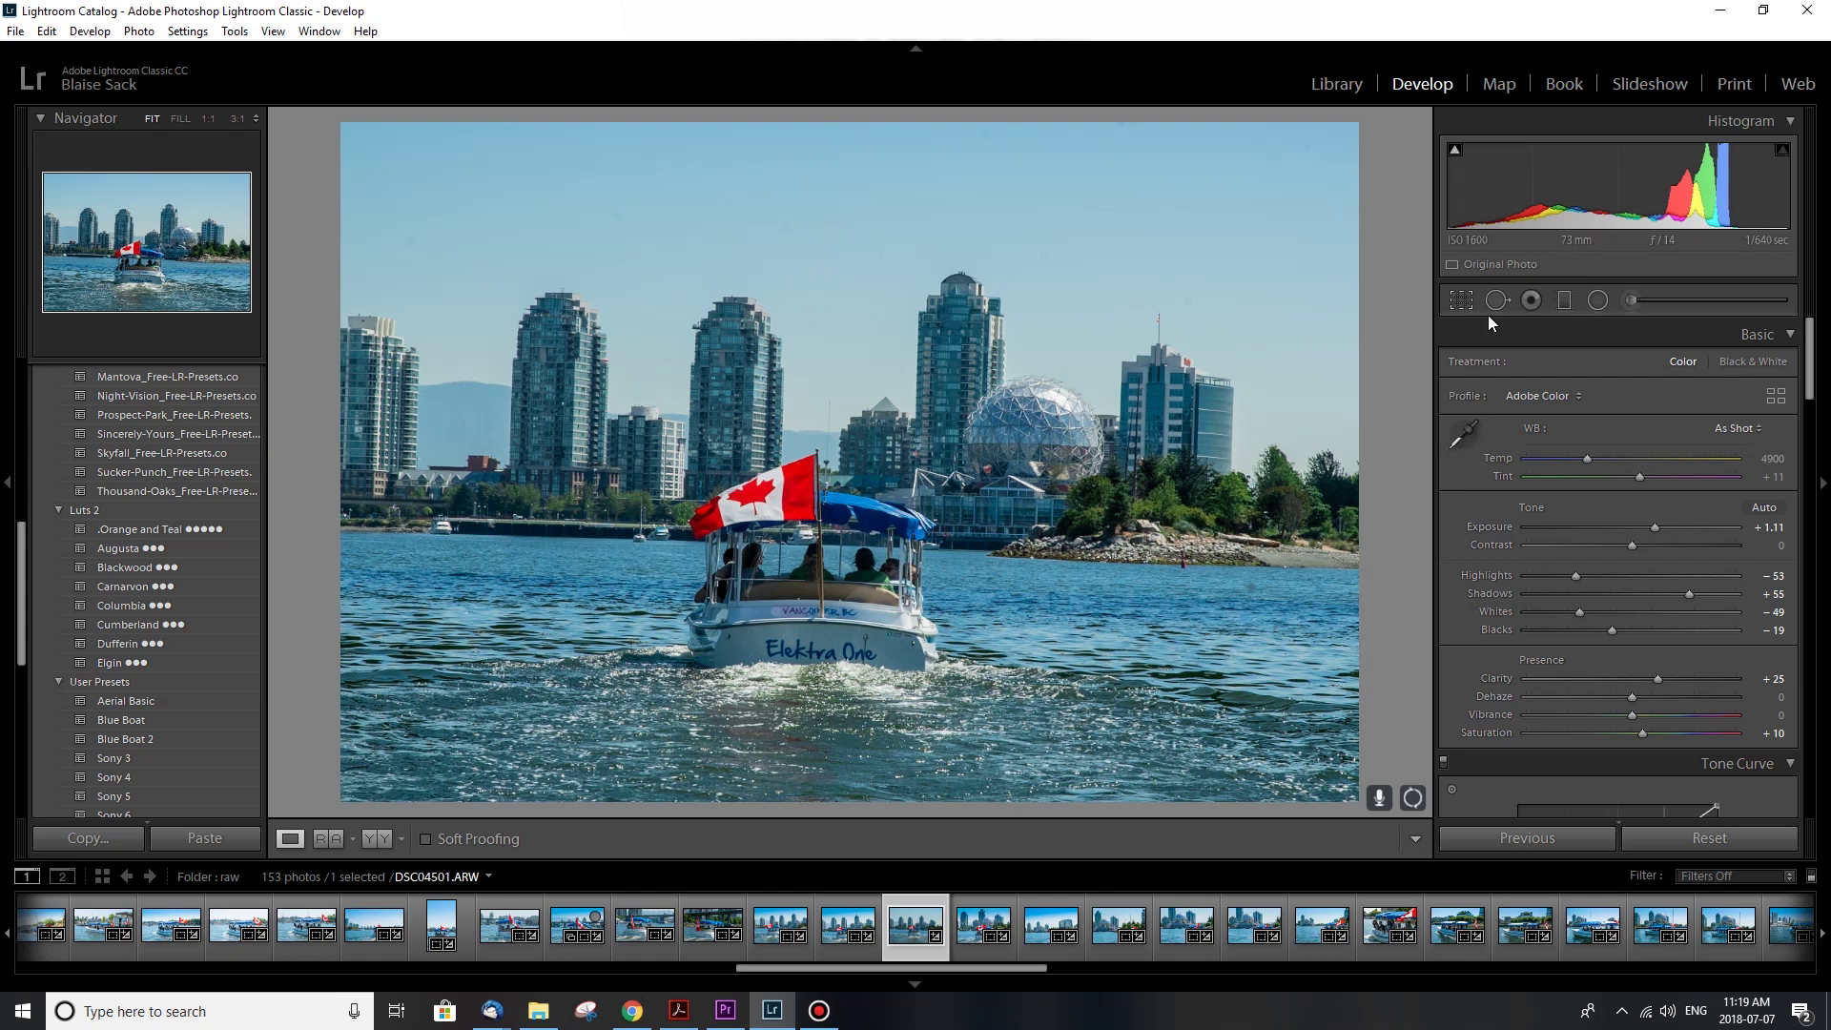
Step: Cool the sky with a top-down graduated filter at Temp about -48, then apply Blue Boat 2
click(1566, 304)
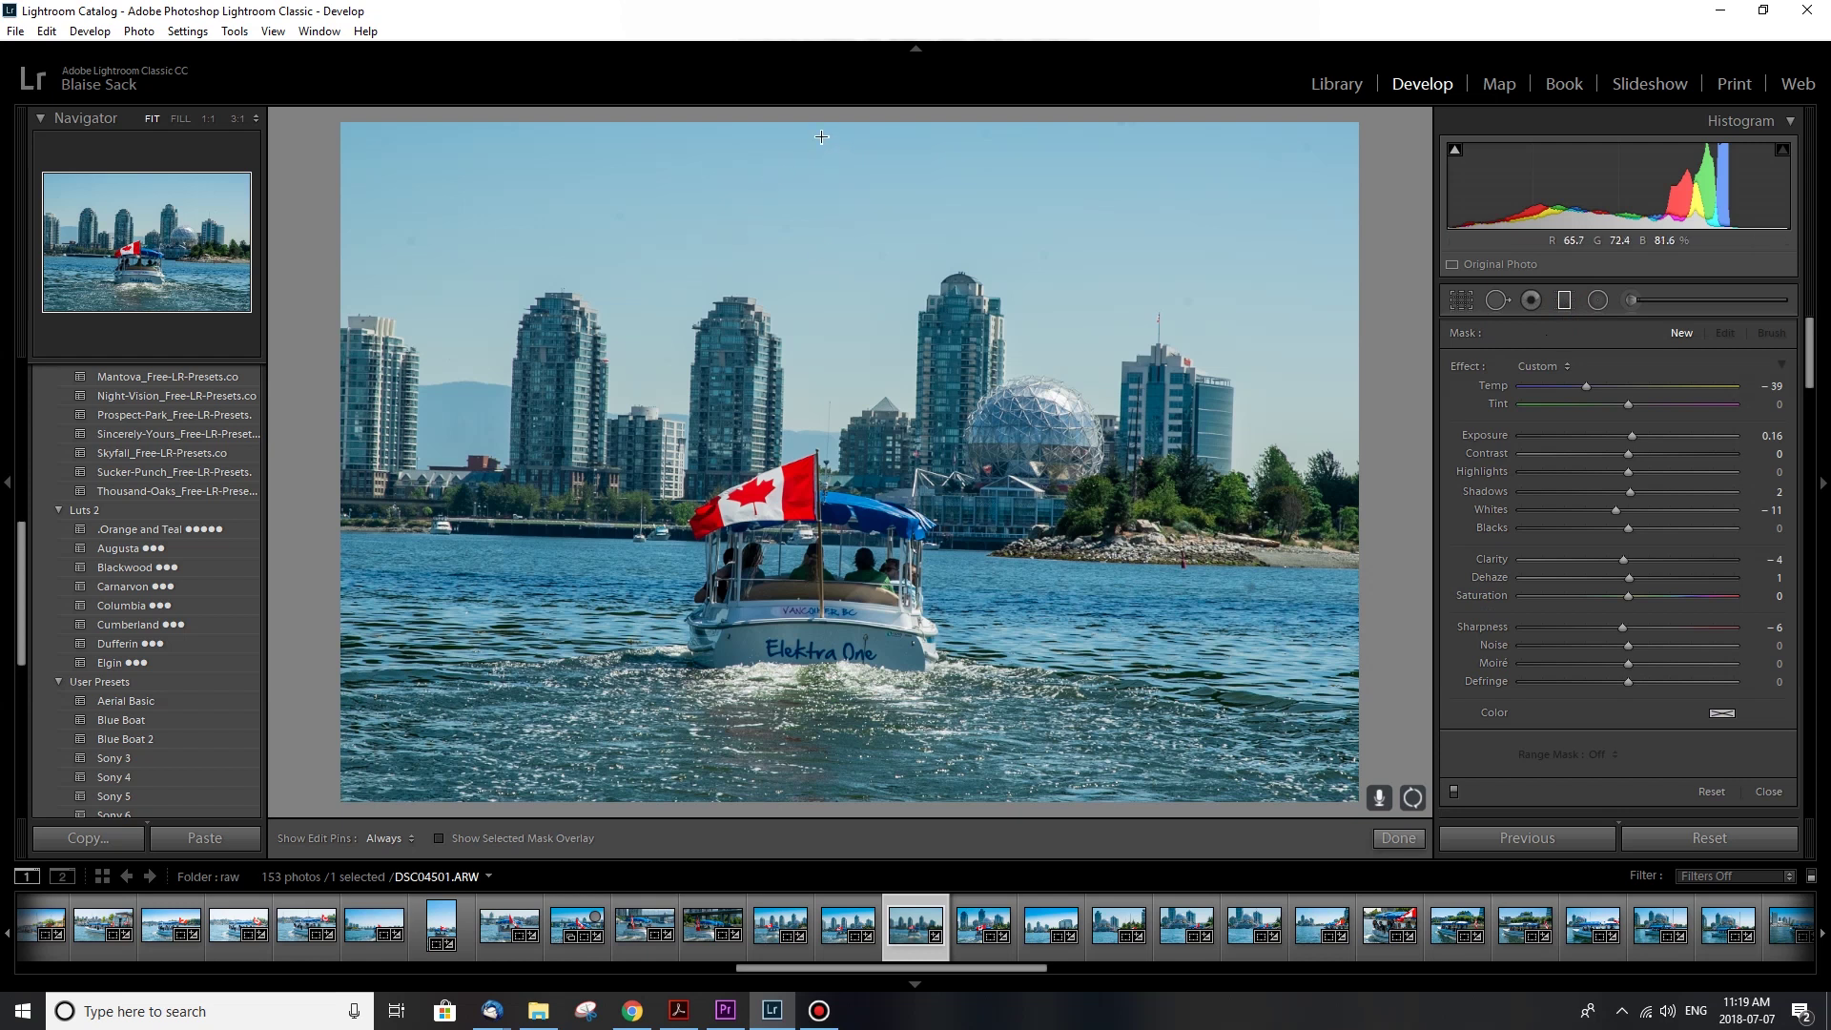
drag(823, 137, 819, 366)
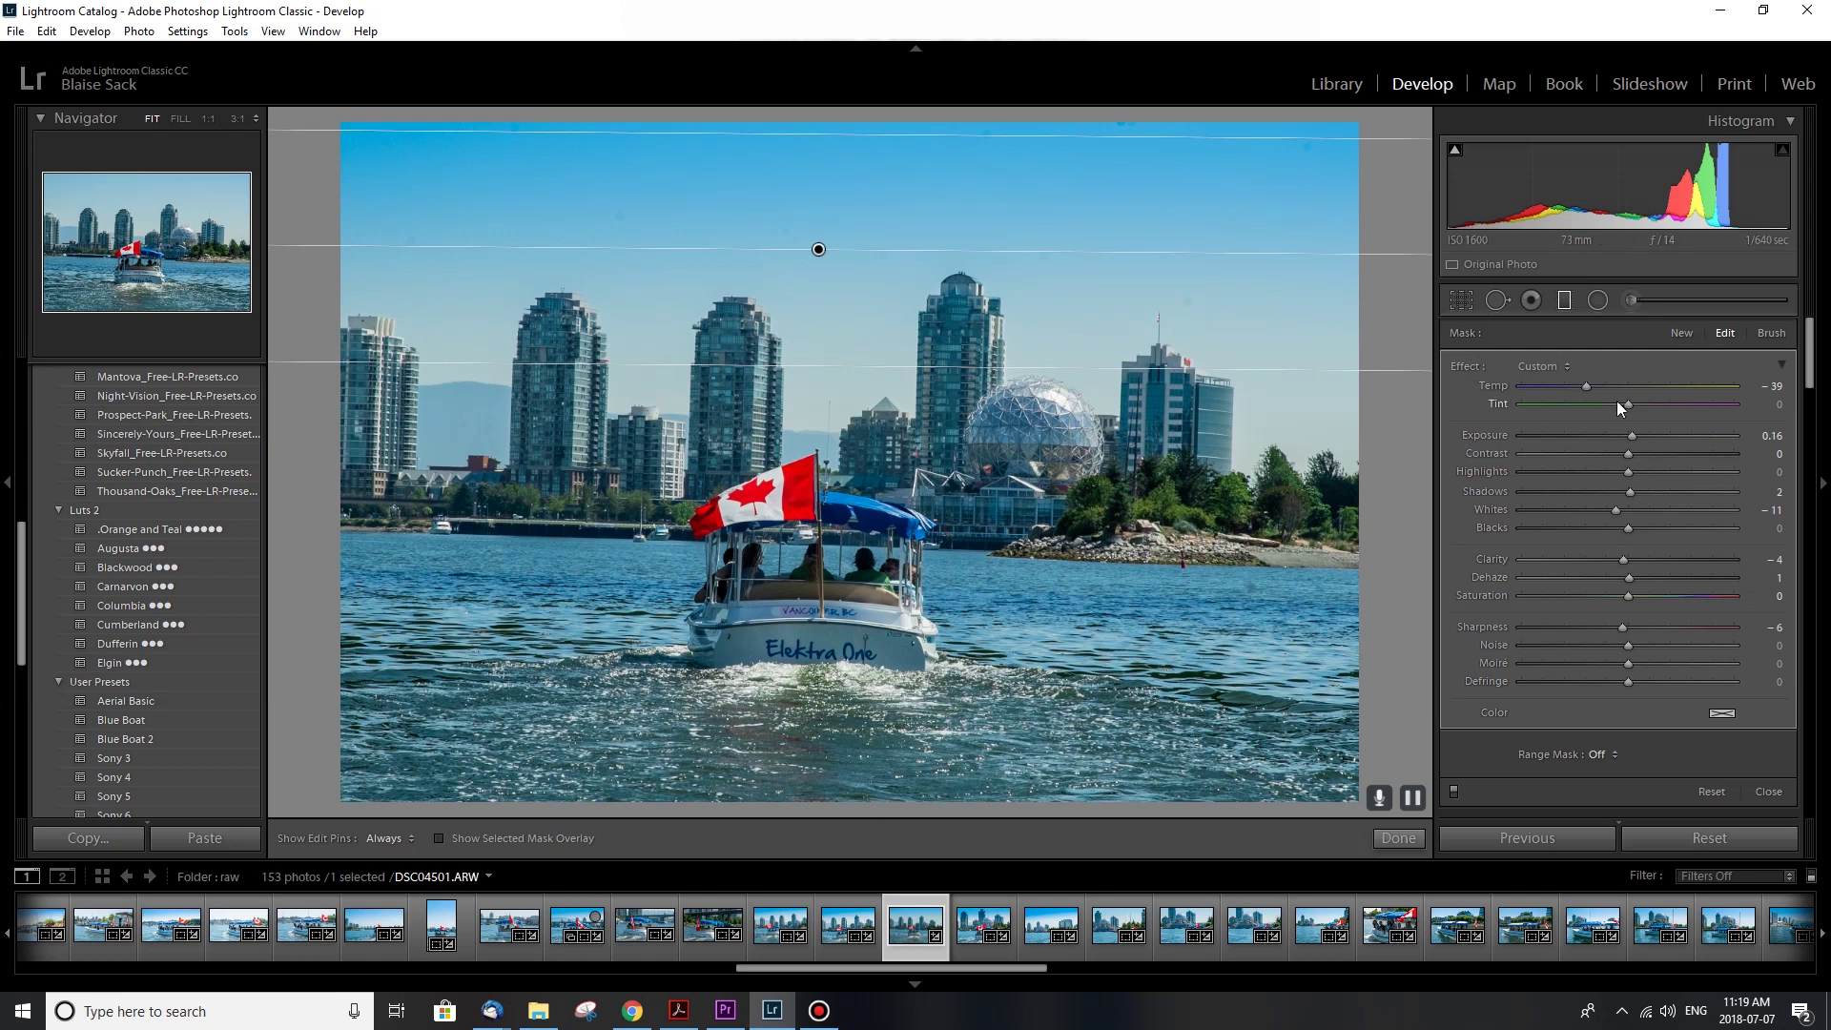
drag(1587, 387, 1539, 386)
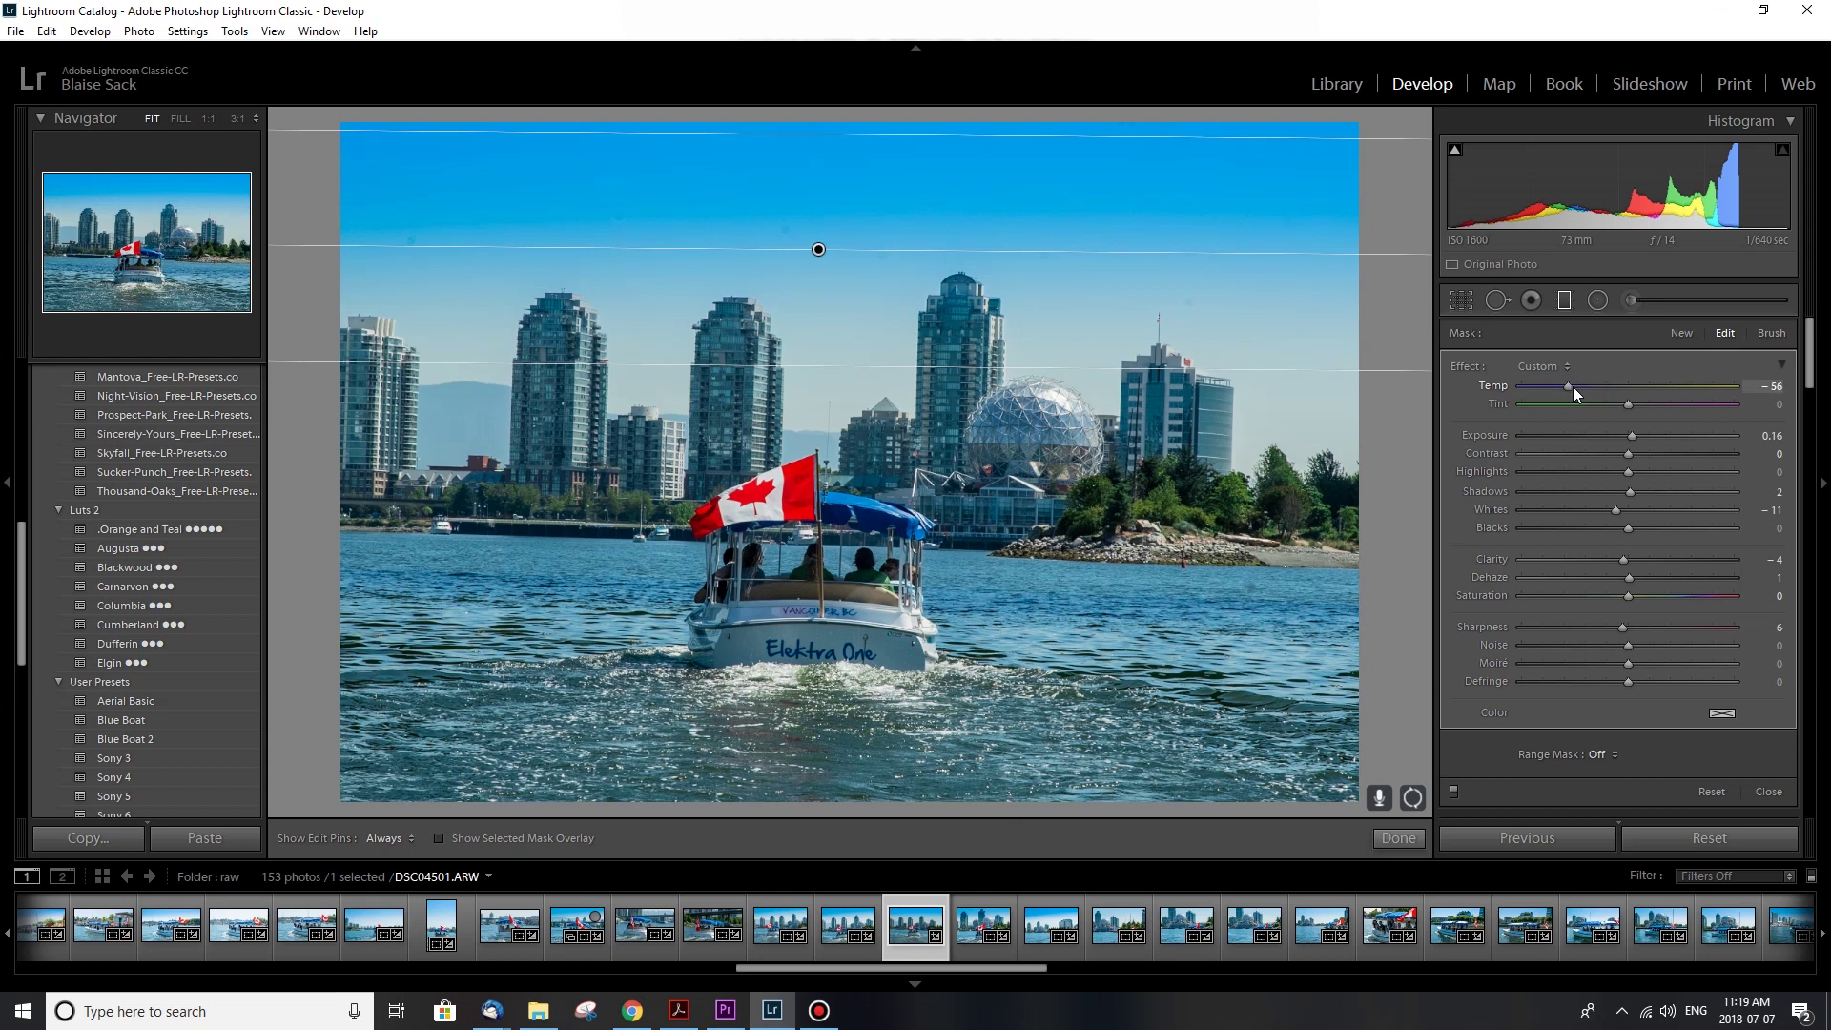
drag(1573, 386, 1578, 386)
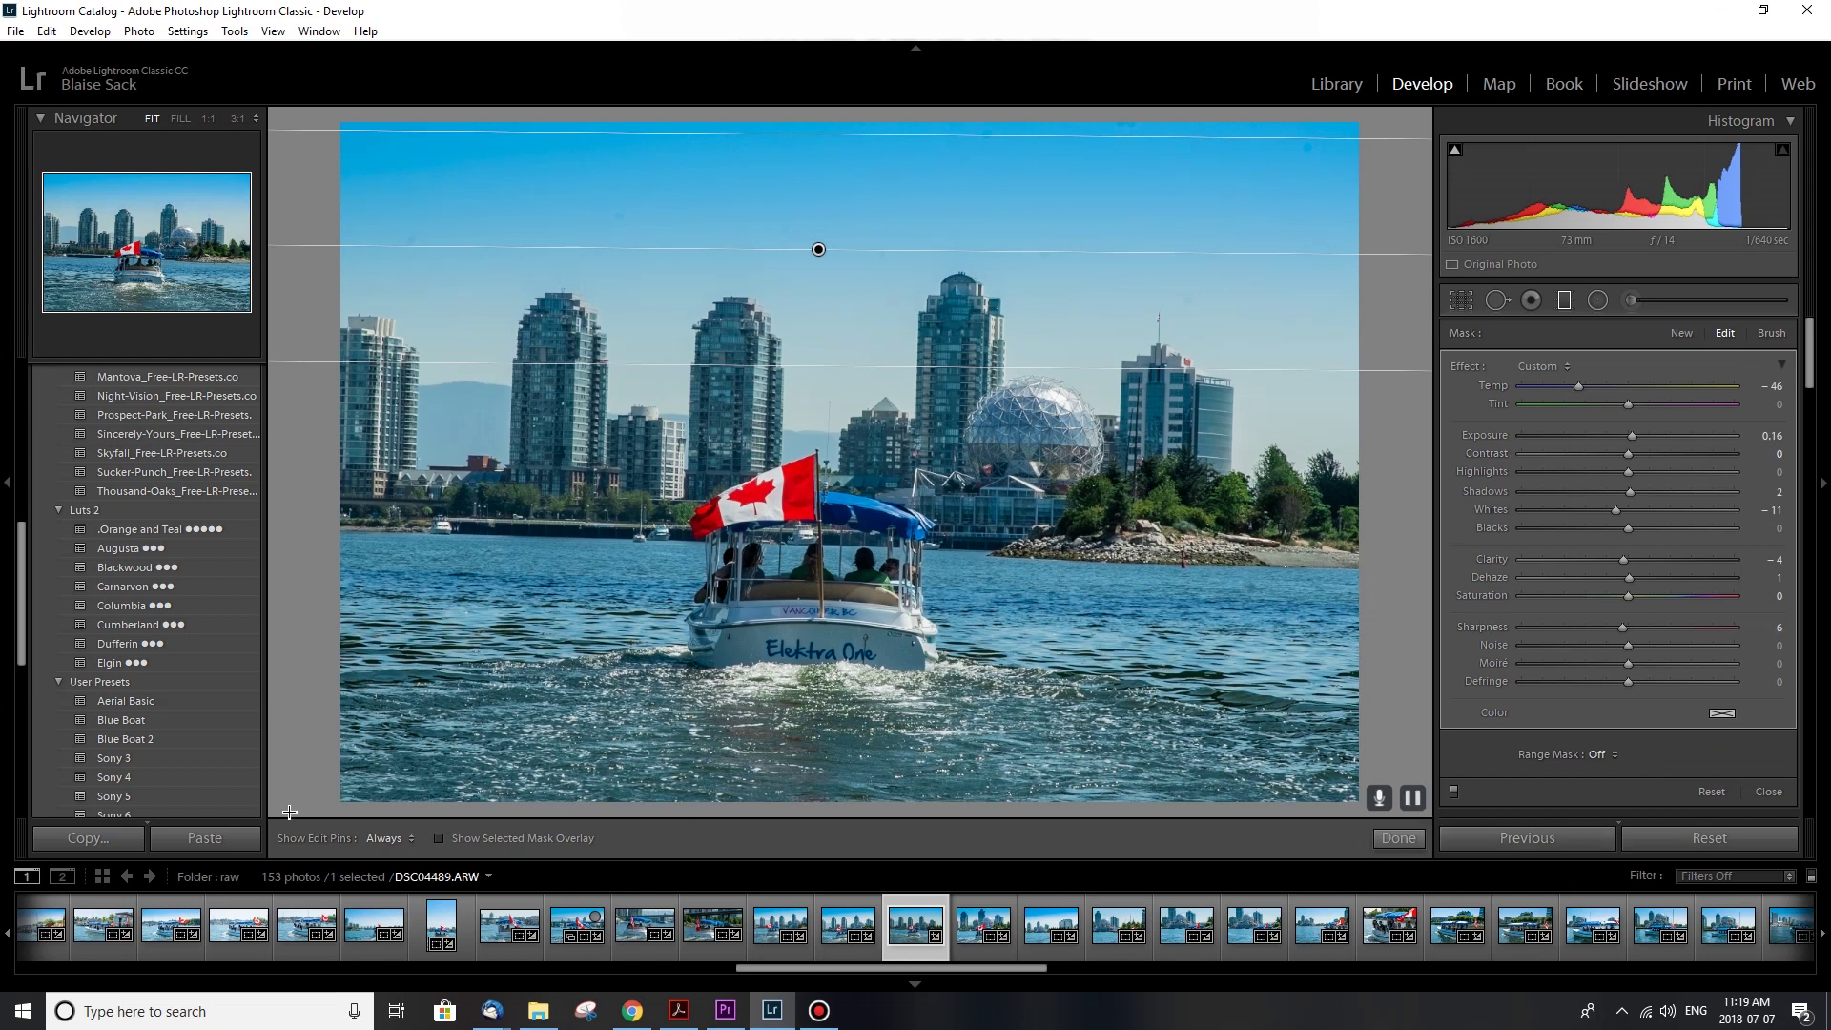
click(105, 742)
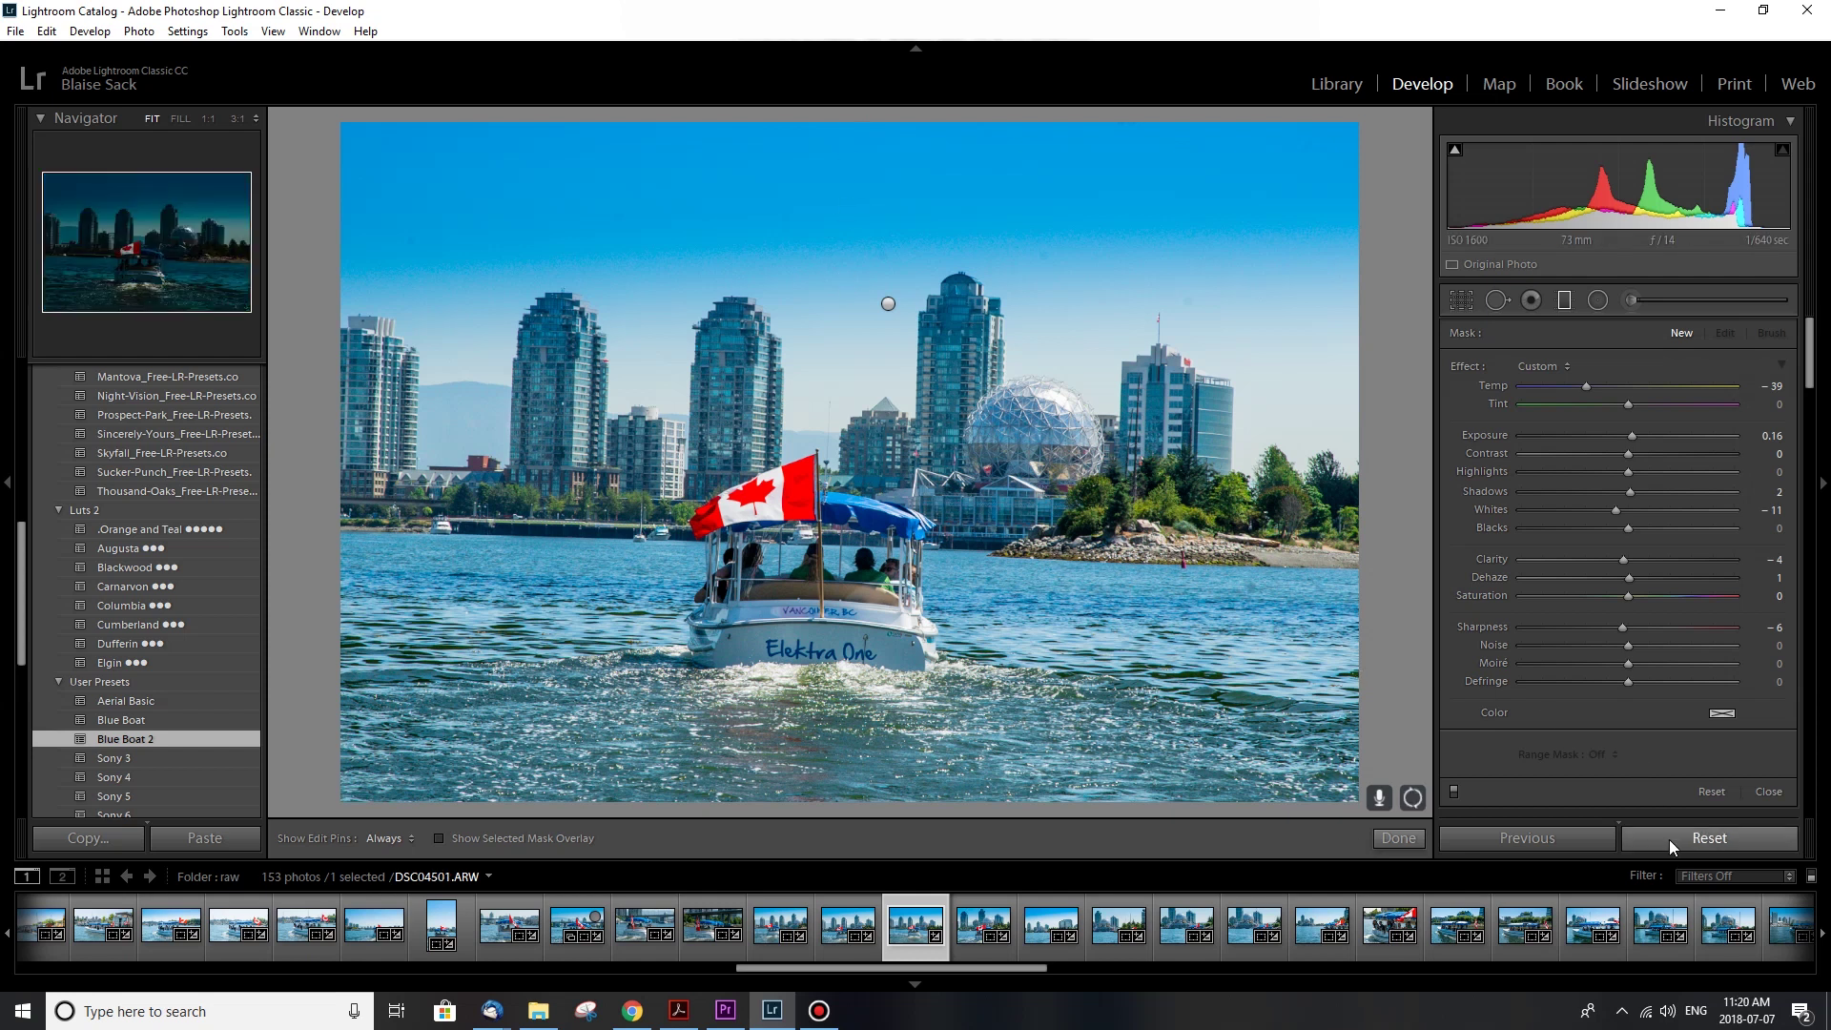
Step: Clear all edits from DSC04501.ARW and reapply the Blue Boat 2 user preset
click(1694, 835)
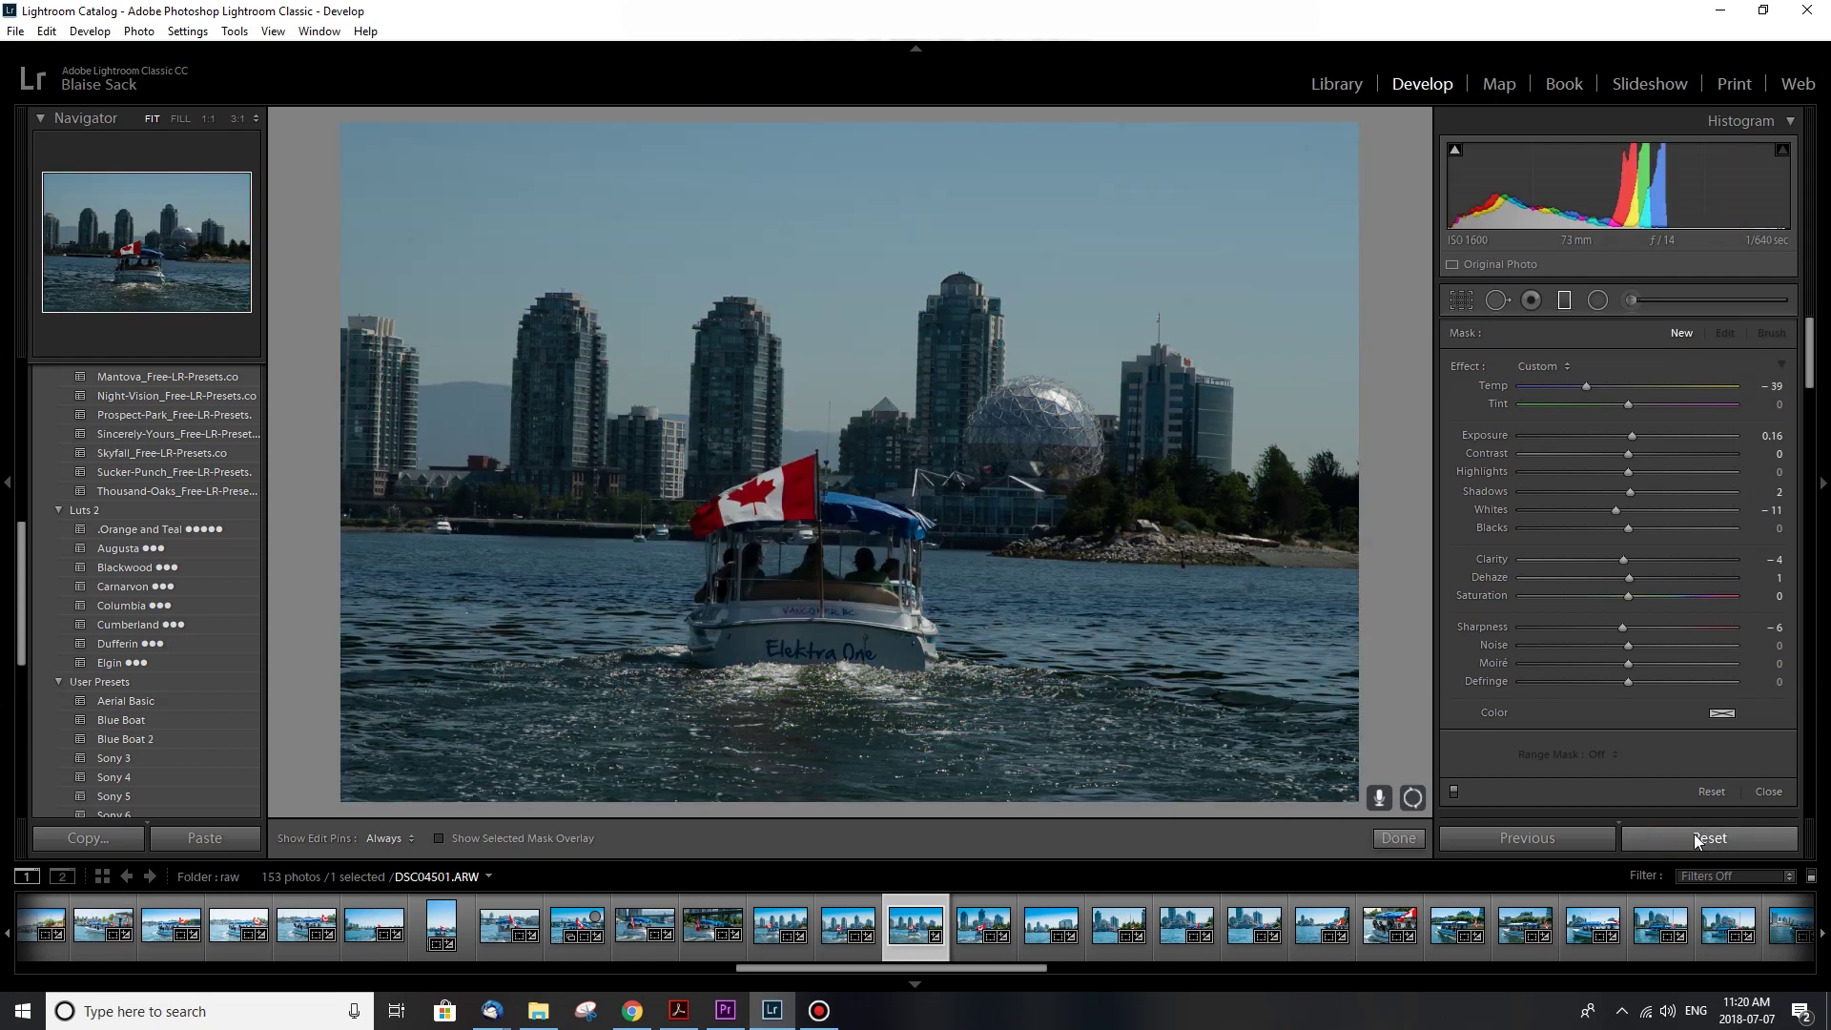
key(ctrl+z)
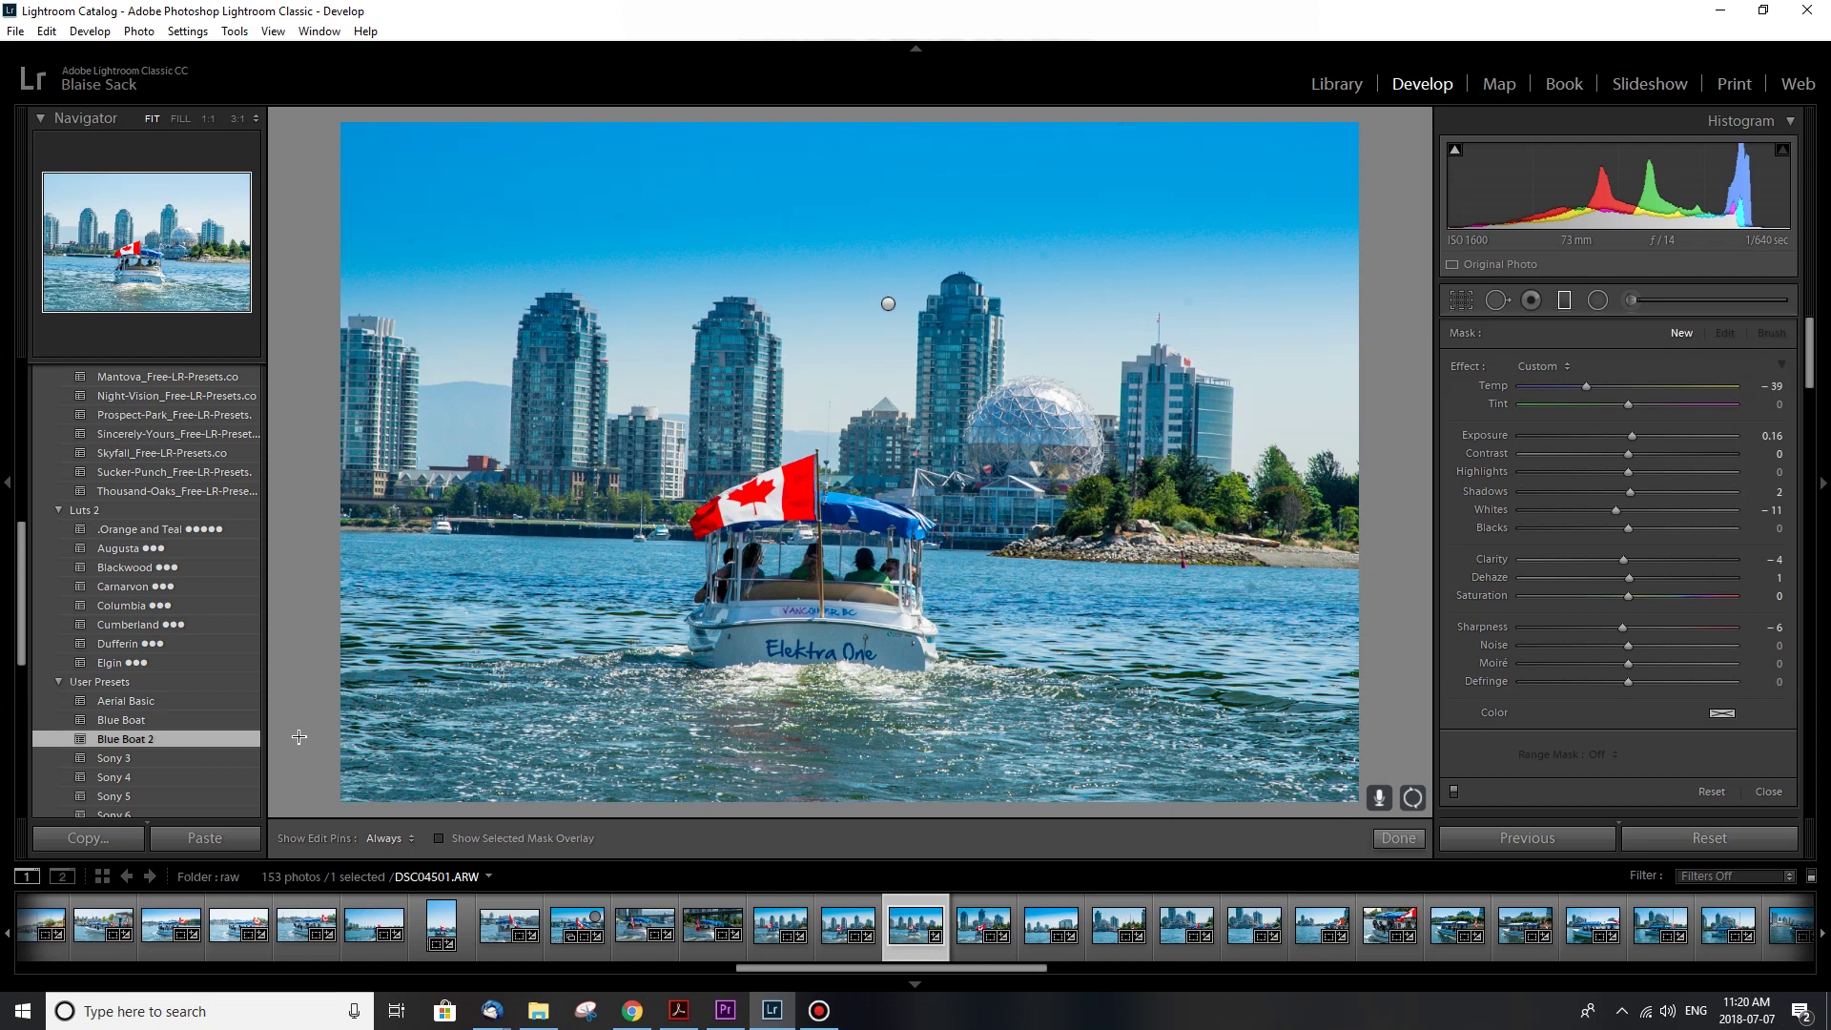
scroll(174, 791, down, 2)
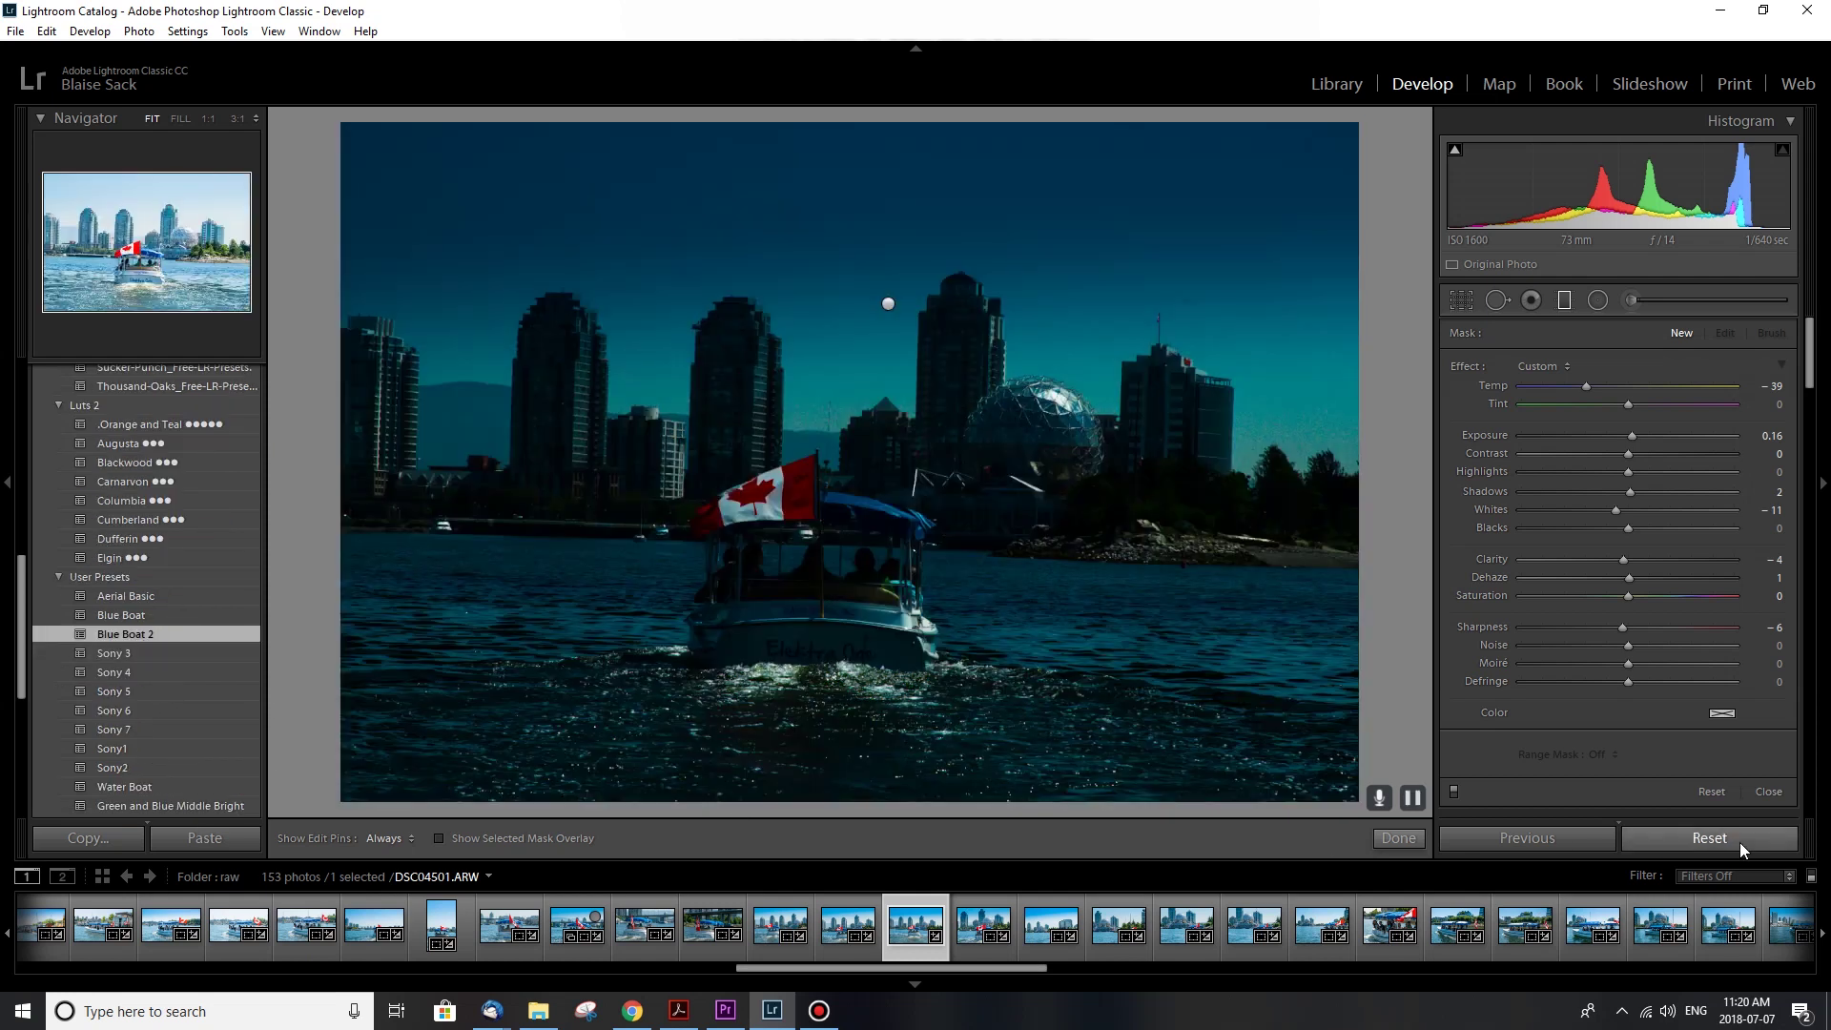
click(1738, 843)
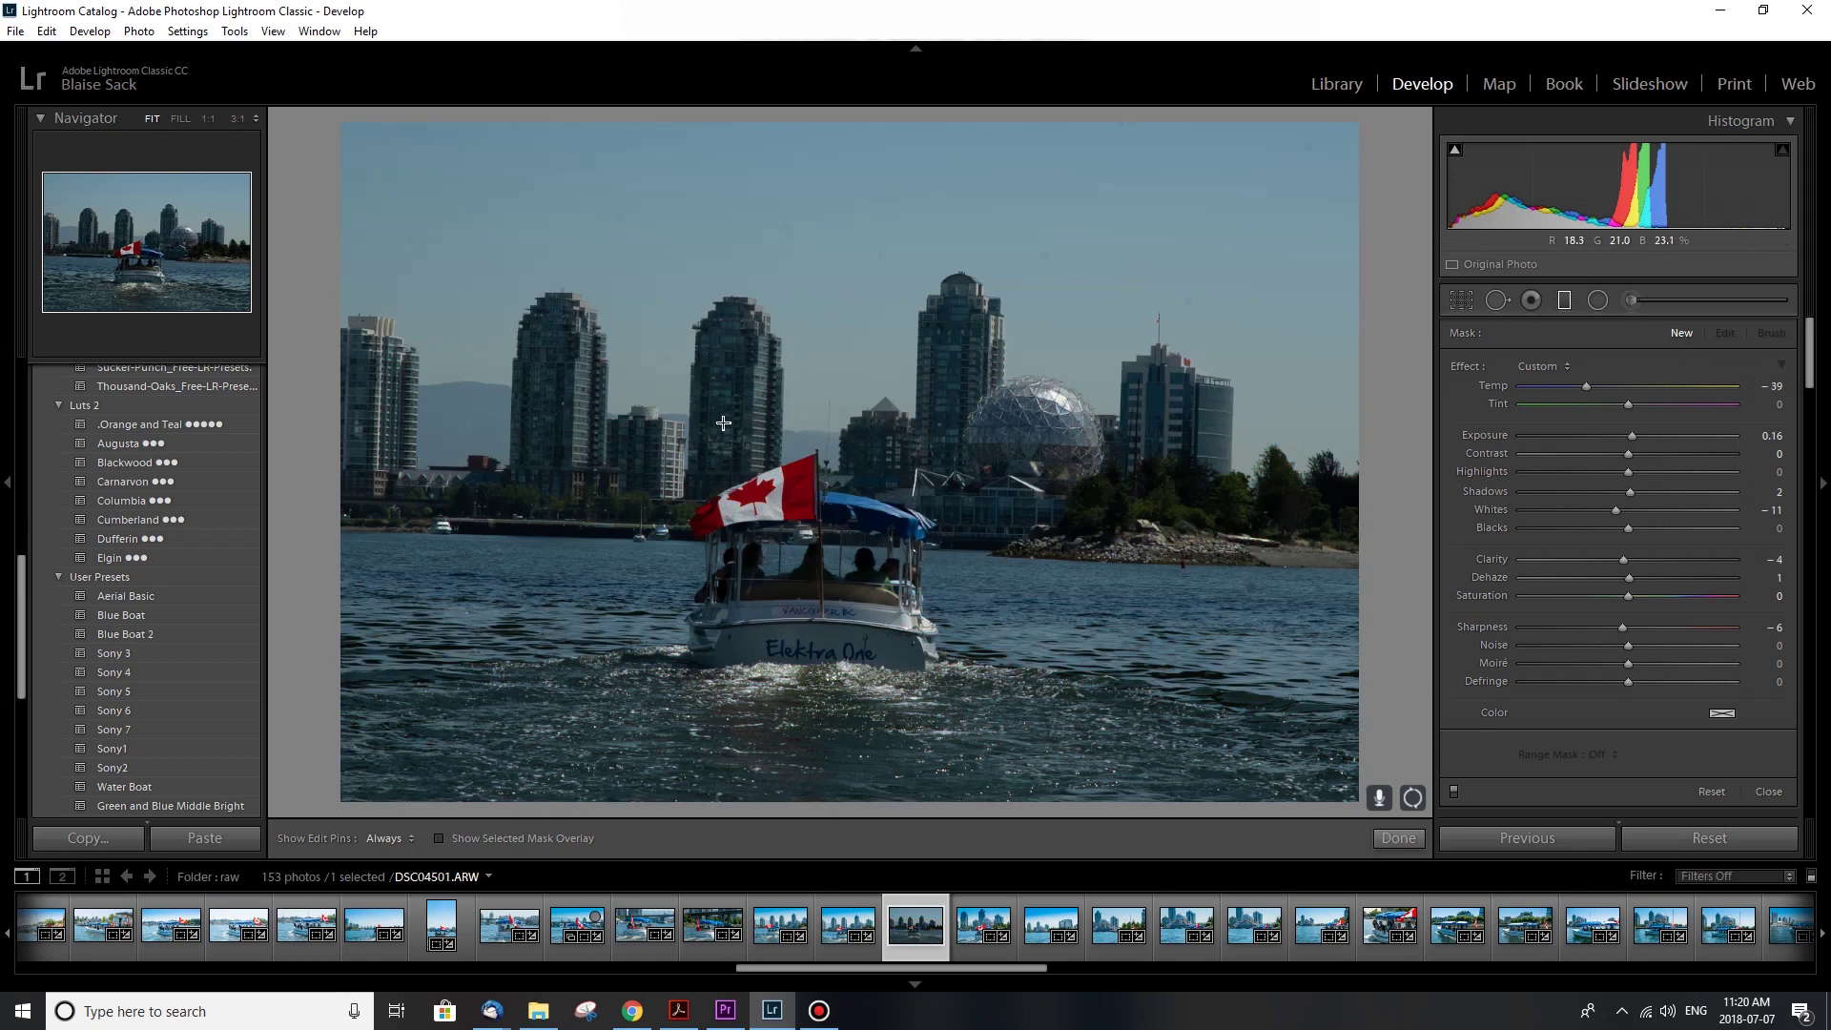
click(131, 636)
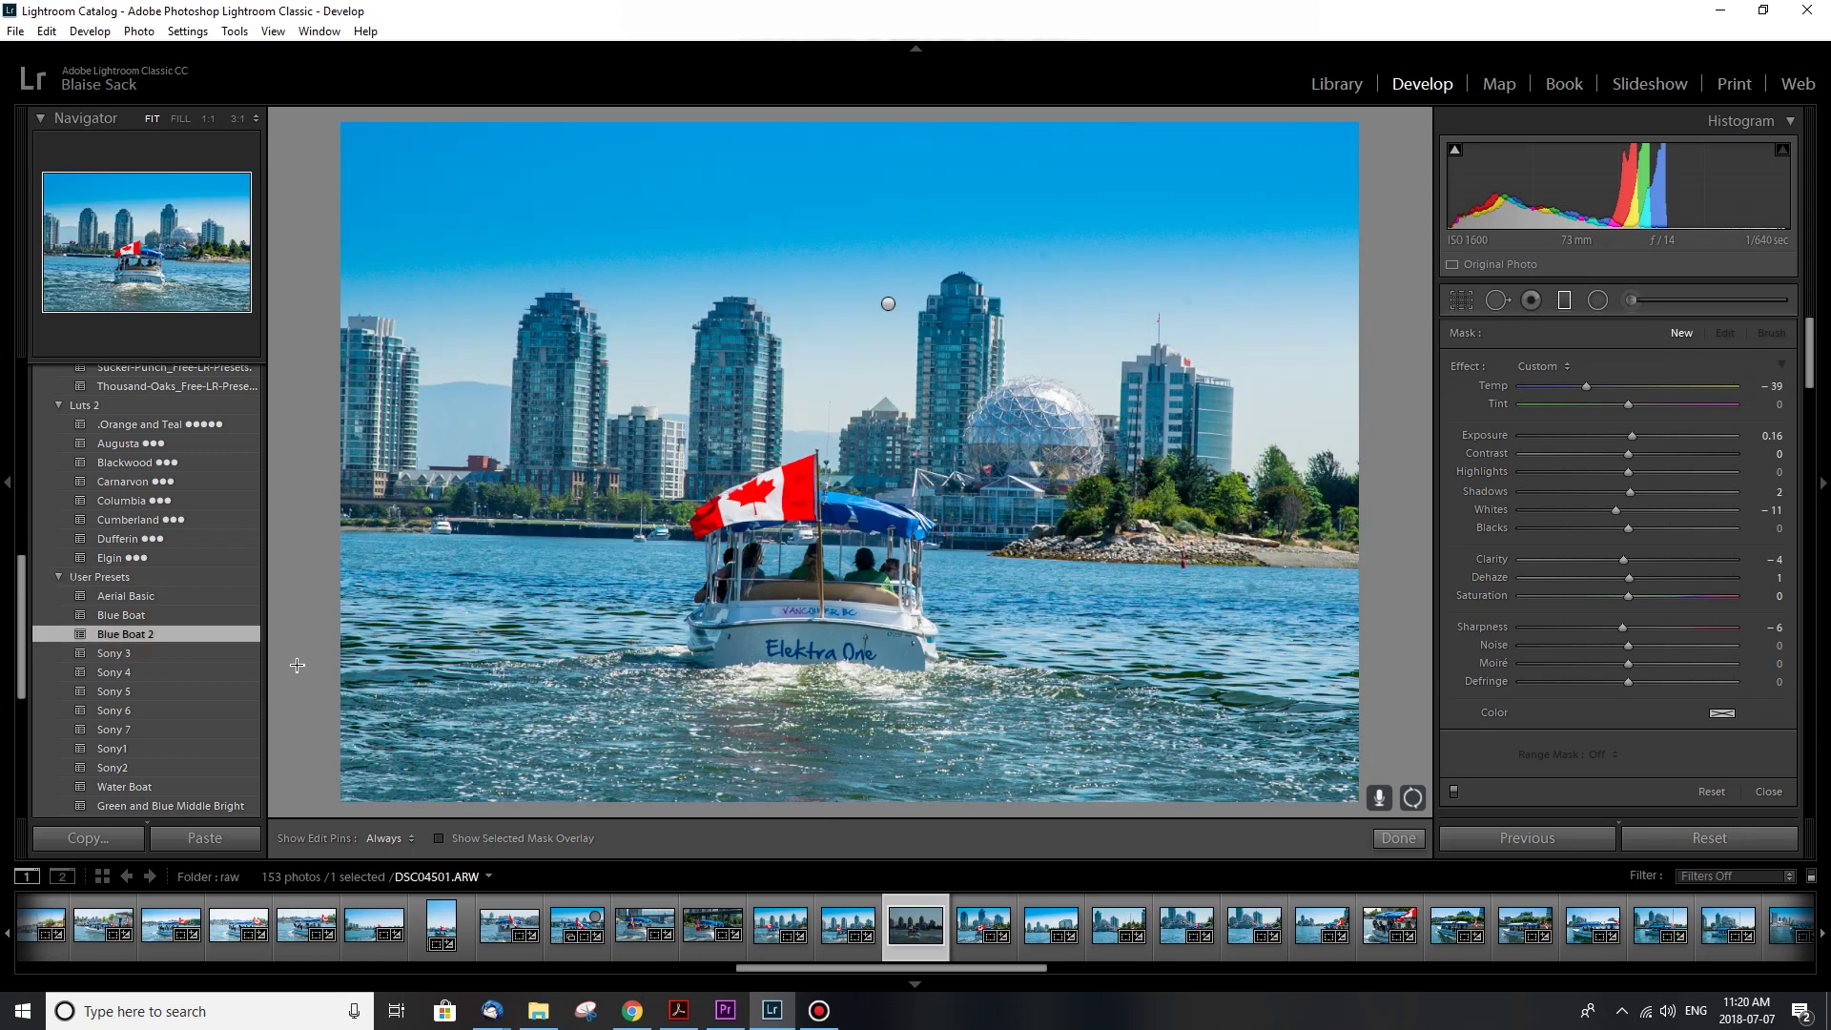